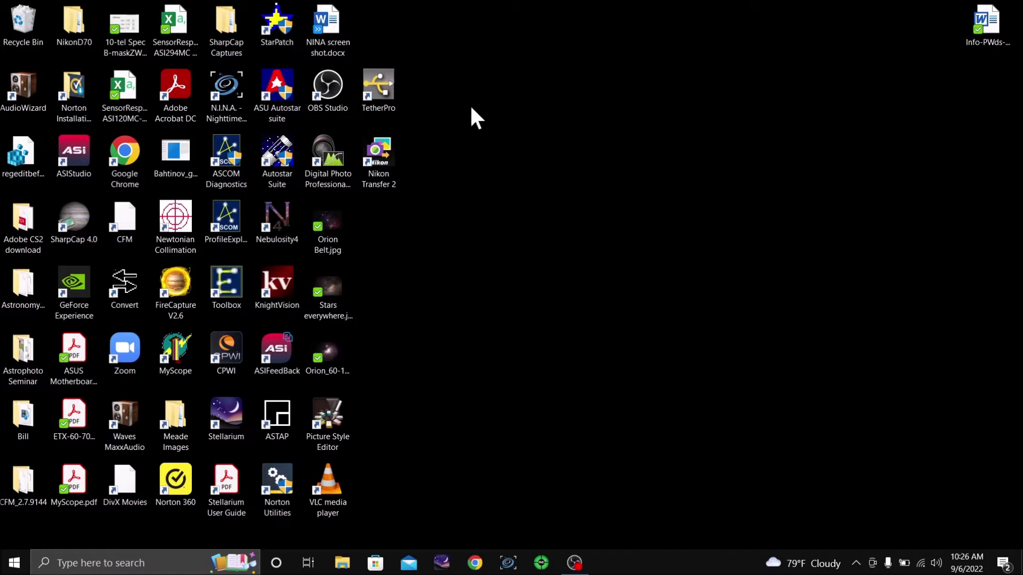
Step: Launch TetherPro from its desktop shortcut and start a new project in the Project Wizard
key(t)
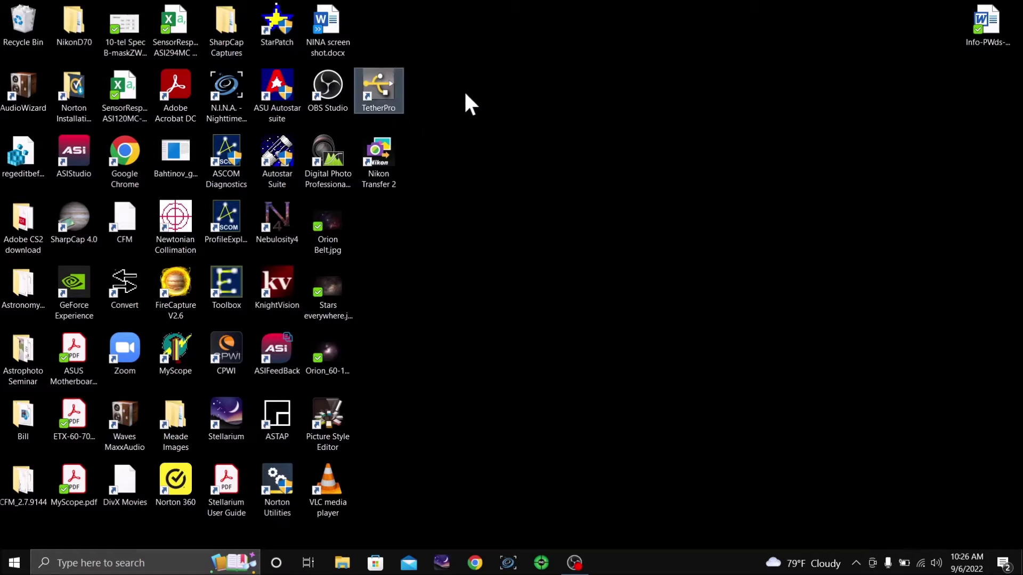
double_click(393, 88)
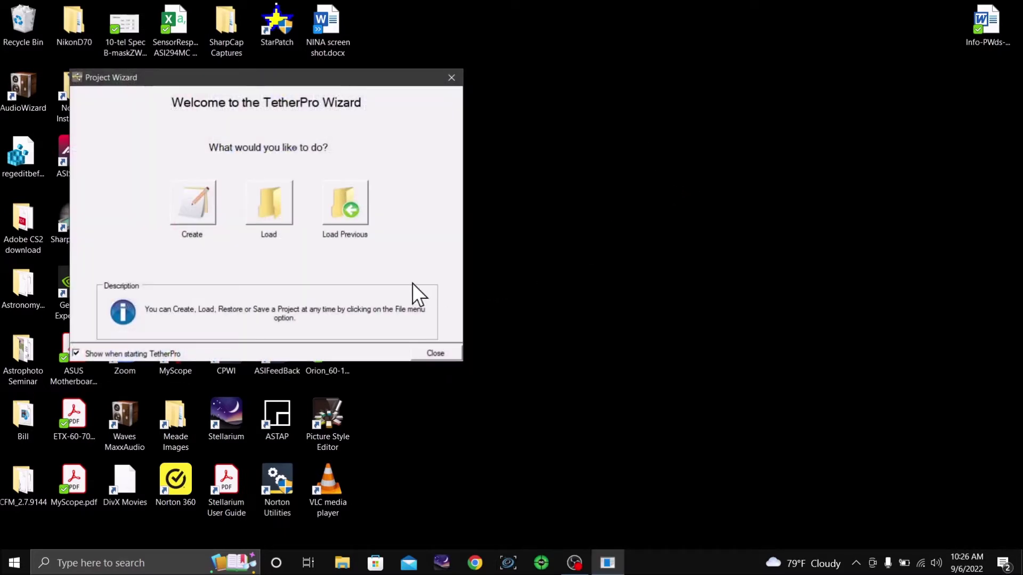
click(195, 211)
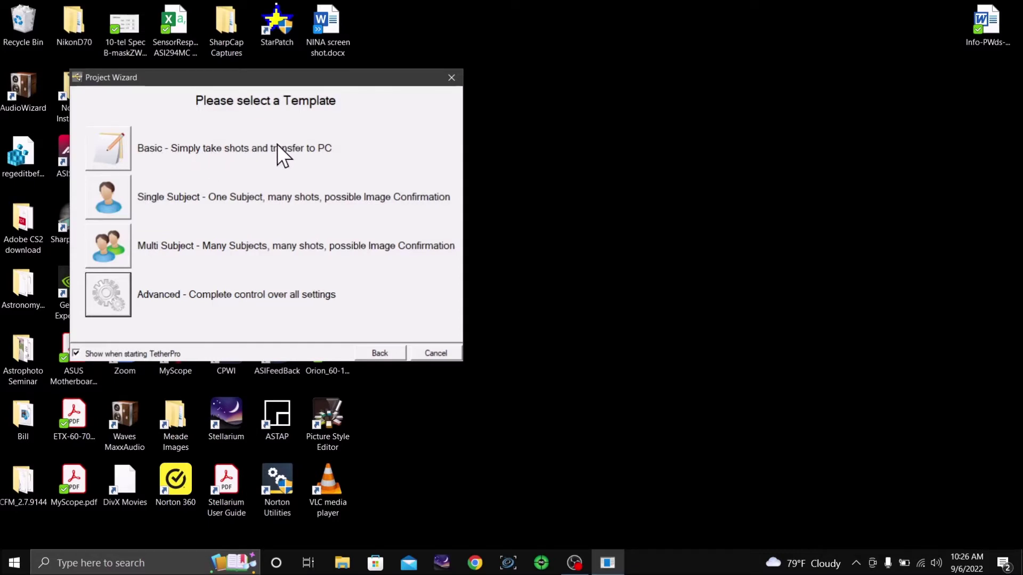
Step: Choose a template and set the project folder to NikonD70\TetherPro Astro
click(102, 153)
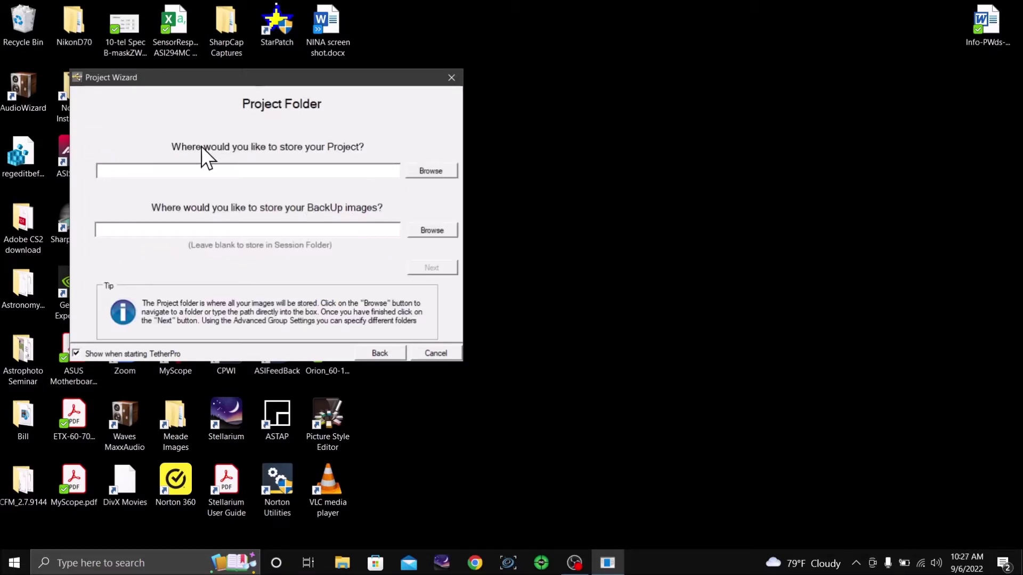
click(440, 177)
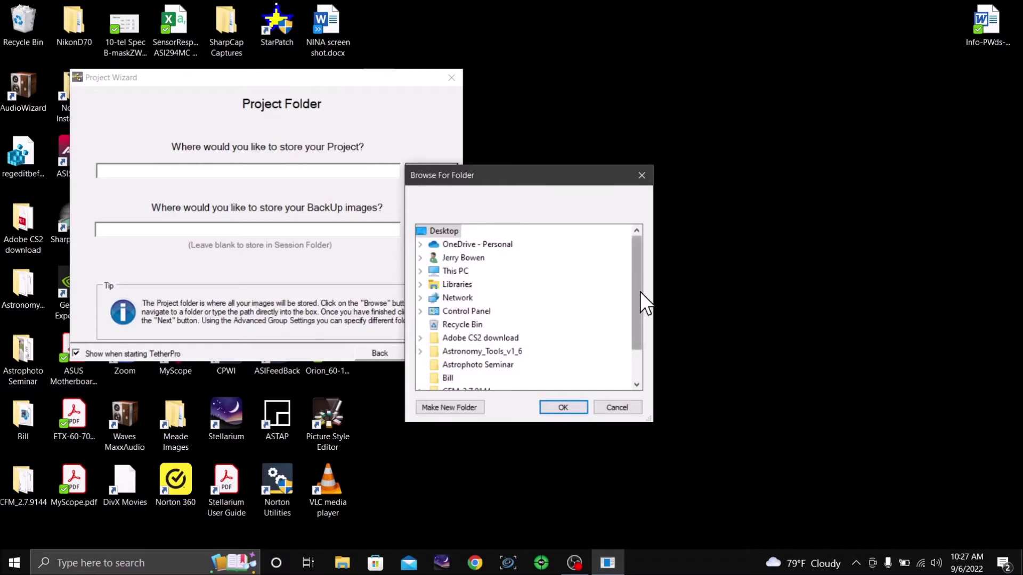
drag(640, 289, 640, 325)
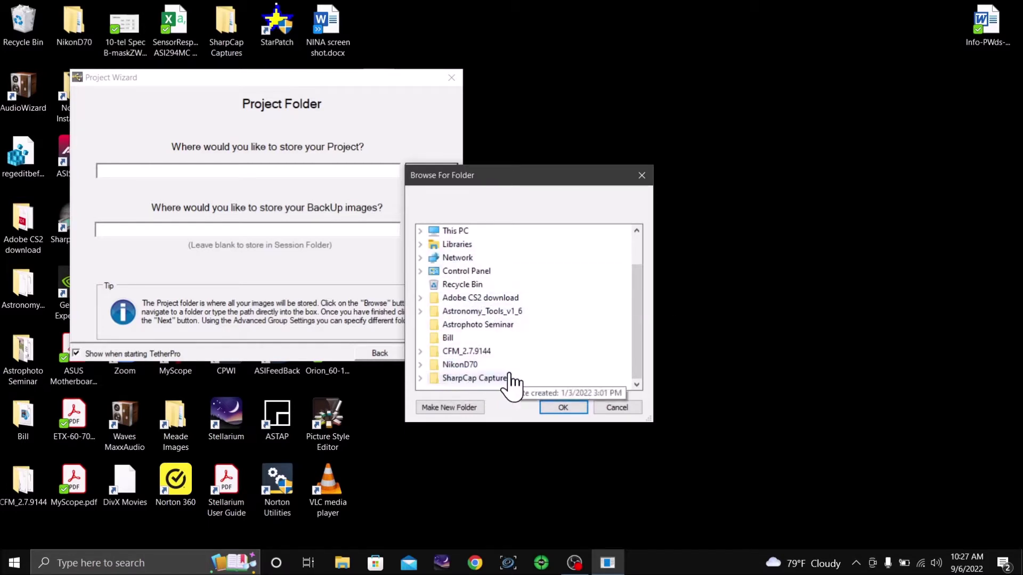
click(434, 368)
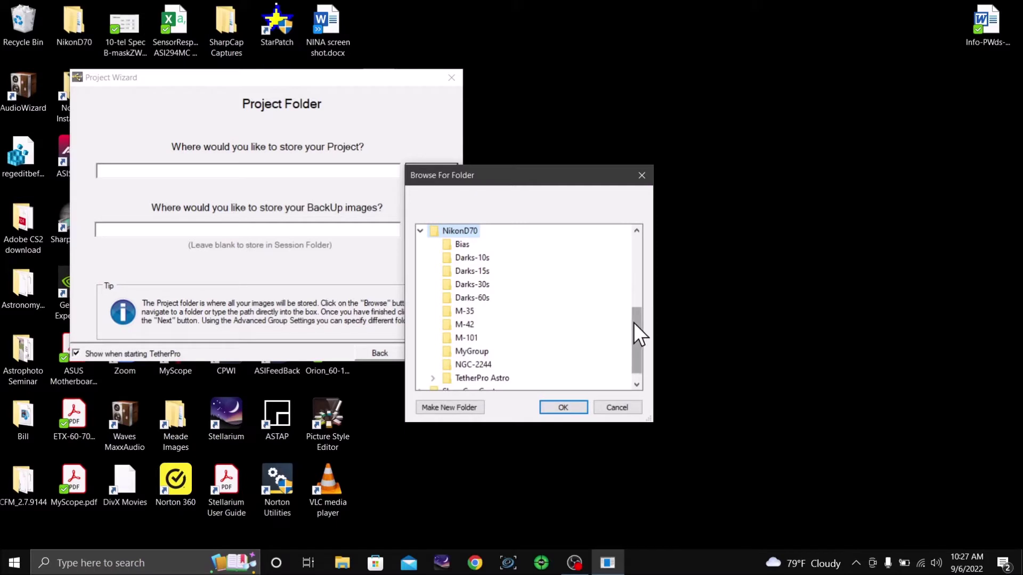
scroll(634, 326, down, 1)
click(464, 368)
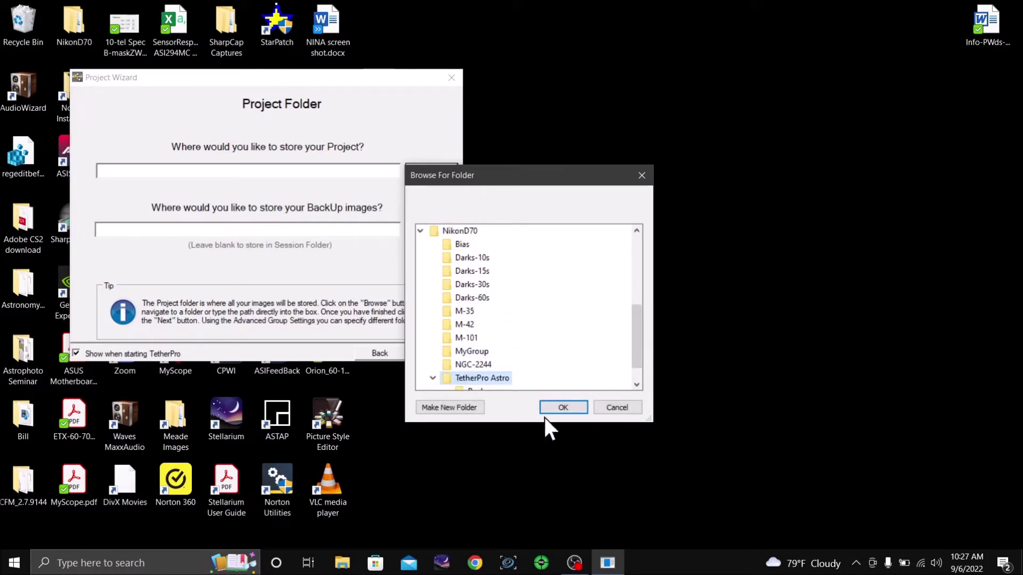
click(561, 411)
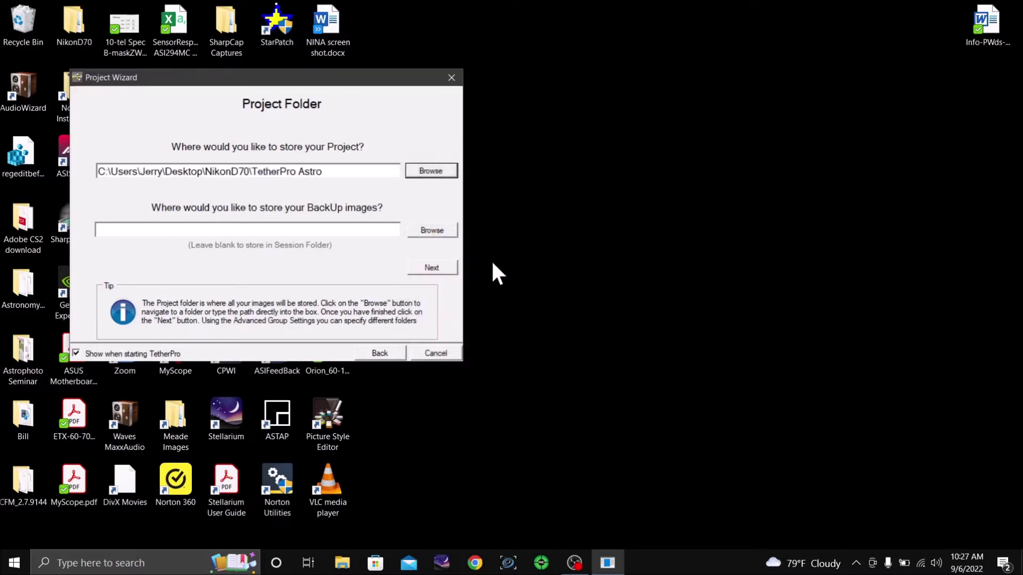
Step: Set the backup images folder to TetherPro Astro\Backup and finish the wizard
click(438, 229)
drag(642, 305, 640, 346)
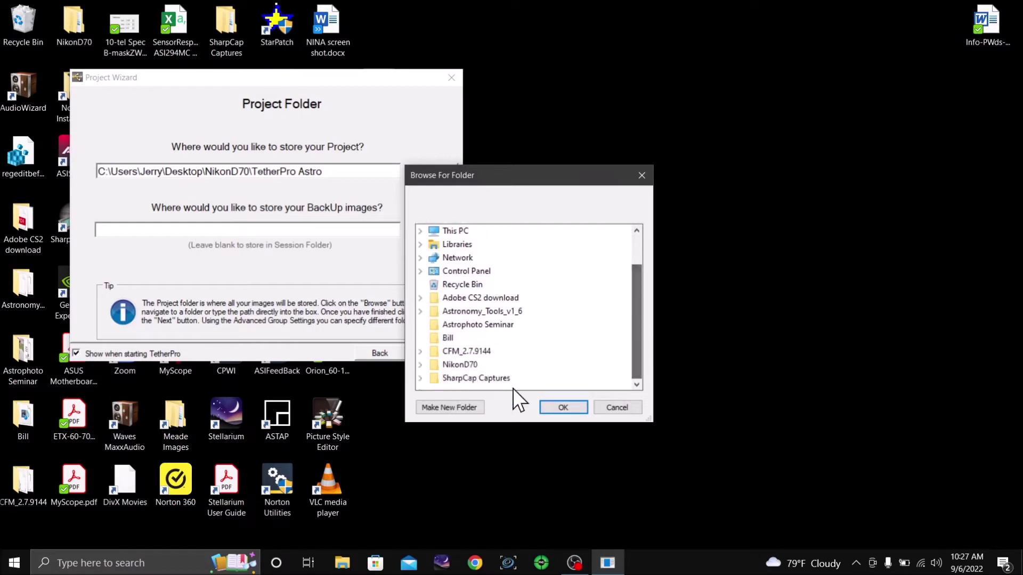
click(419, 366)
click(450, 379)
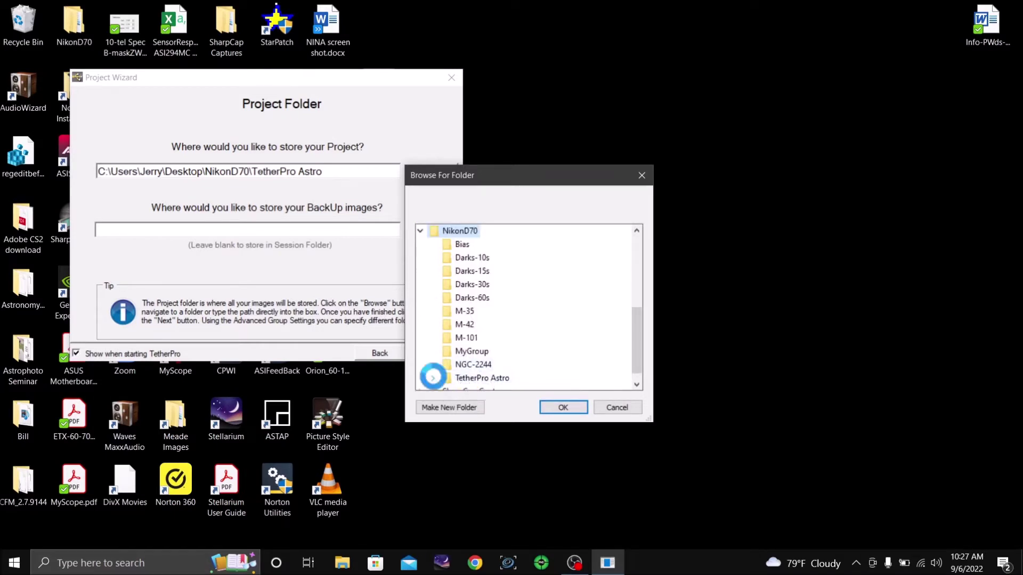
click(474, 378)
click(571, 408)
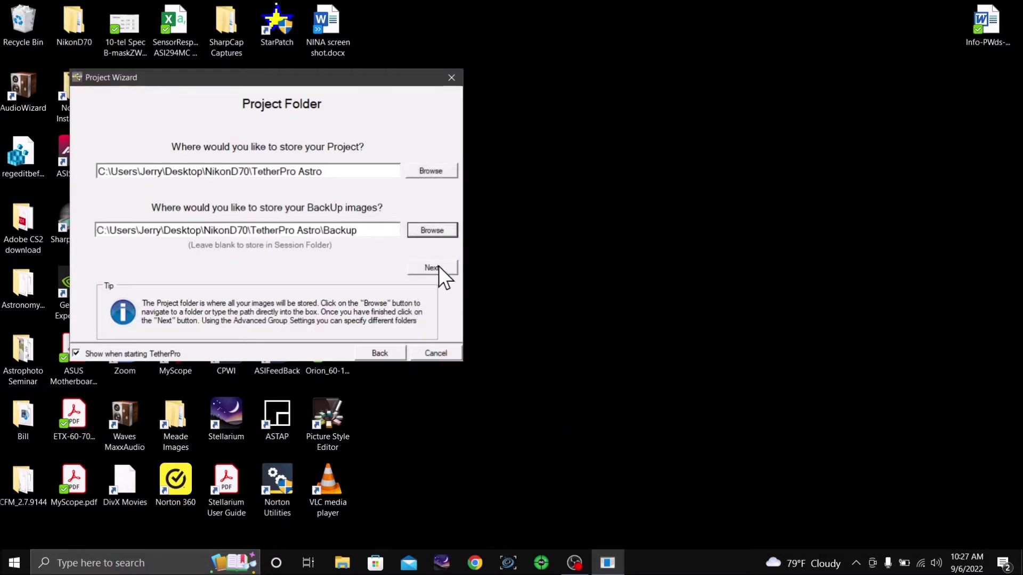
click(434, 267)
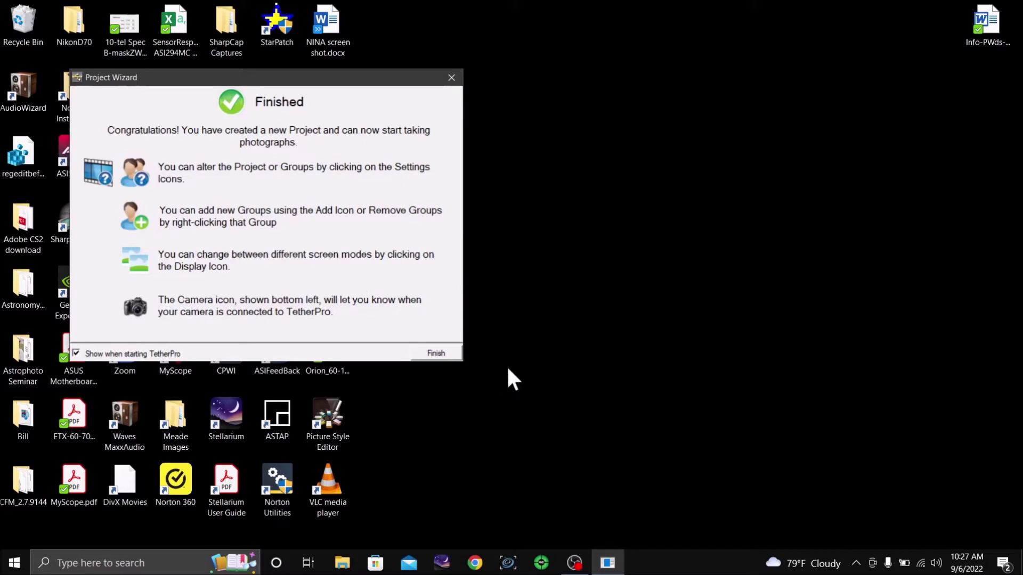
click(436, 354)
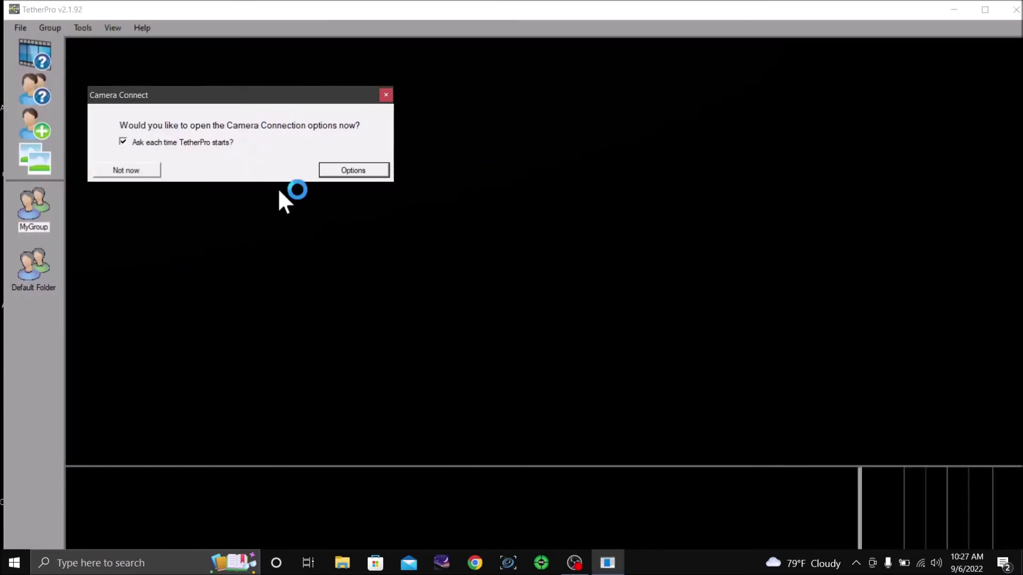
Step: Connect the Nikon D70 with All Available Drivers as driver type and save the connection settings
click(357, 169)
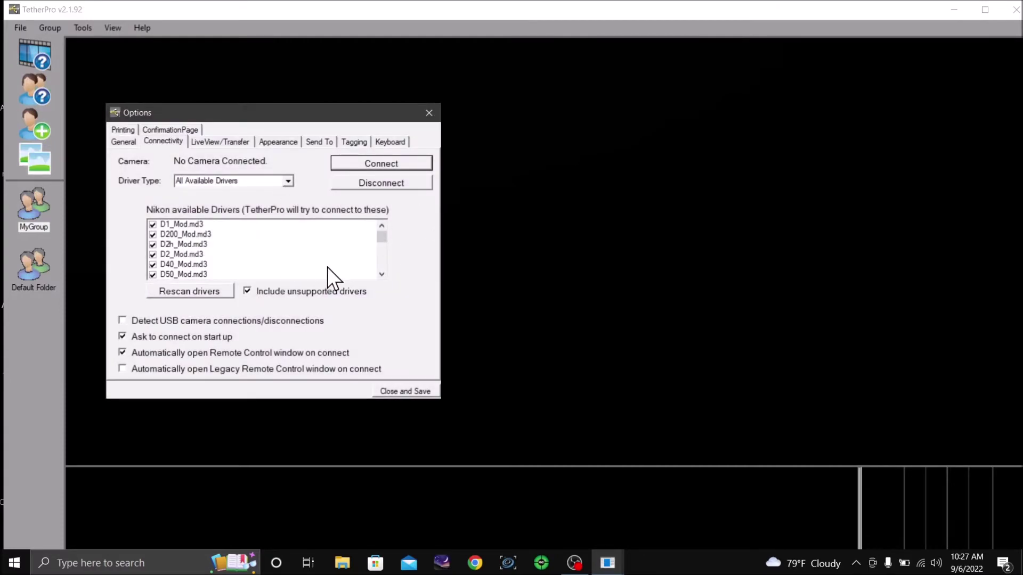
click(288, 181)
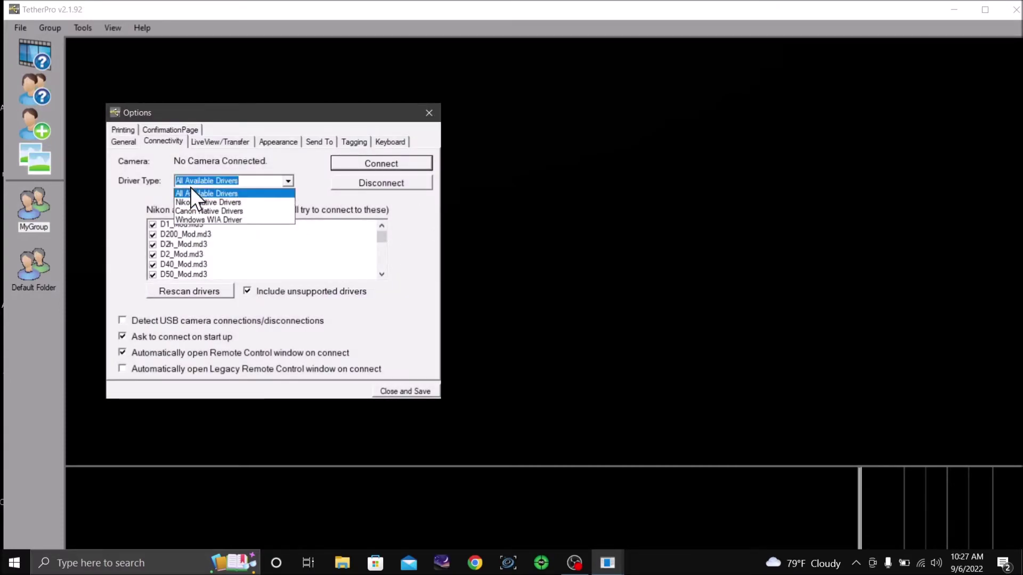
click(190, 193)
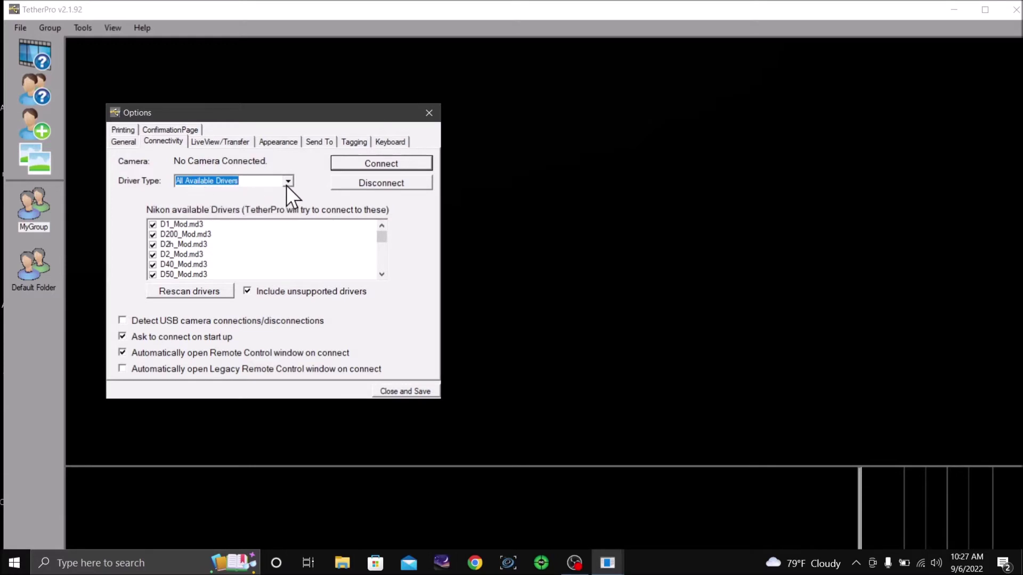
click(286, 182)
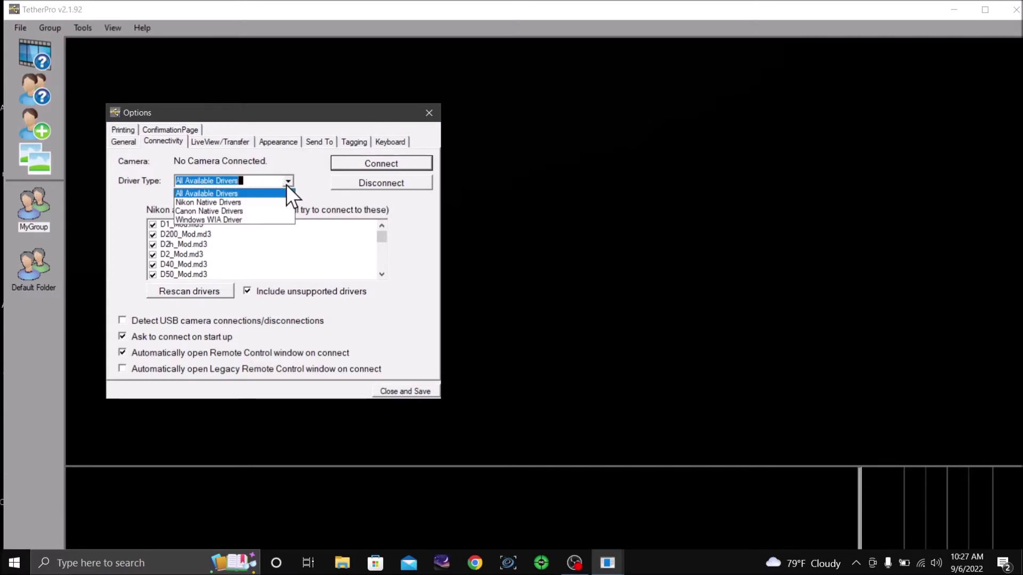
click(223, 194)
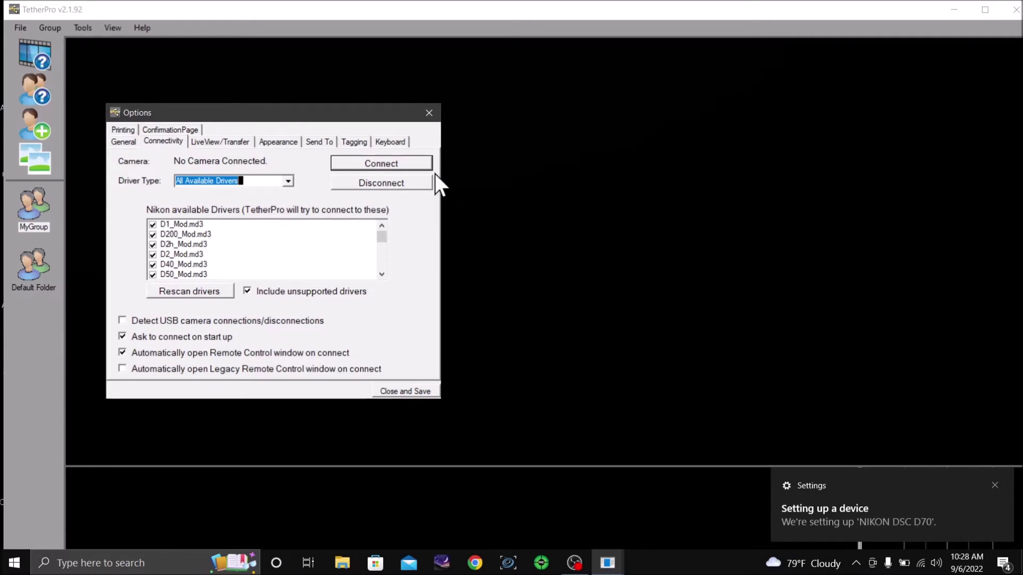
click(368, 162)
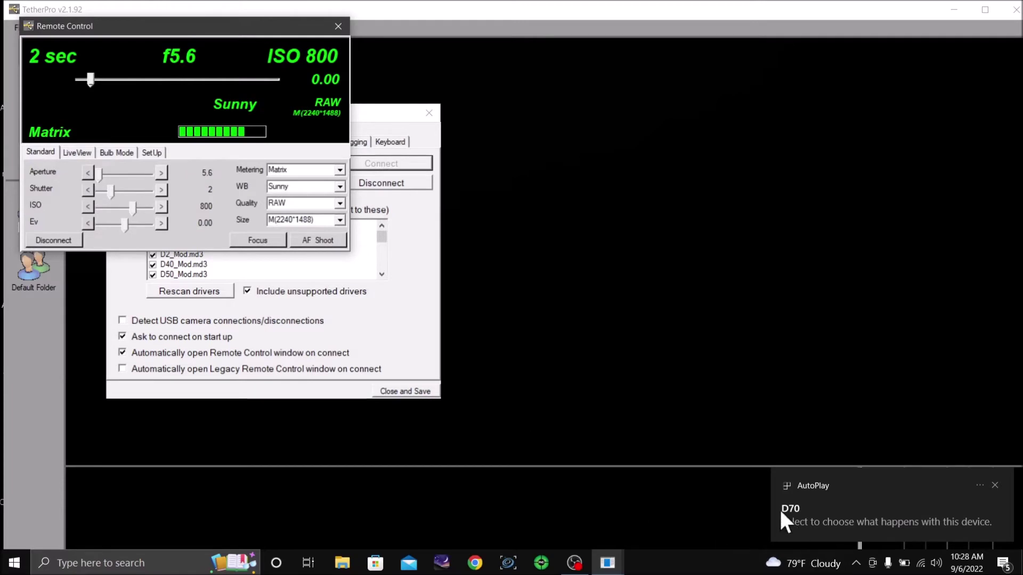
drag(174, 25, 802, 67)
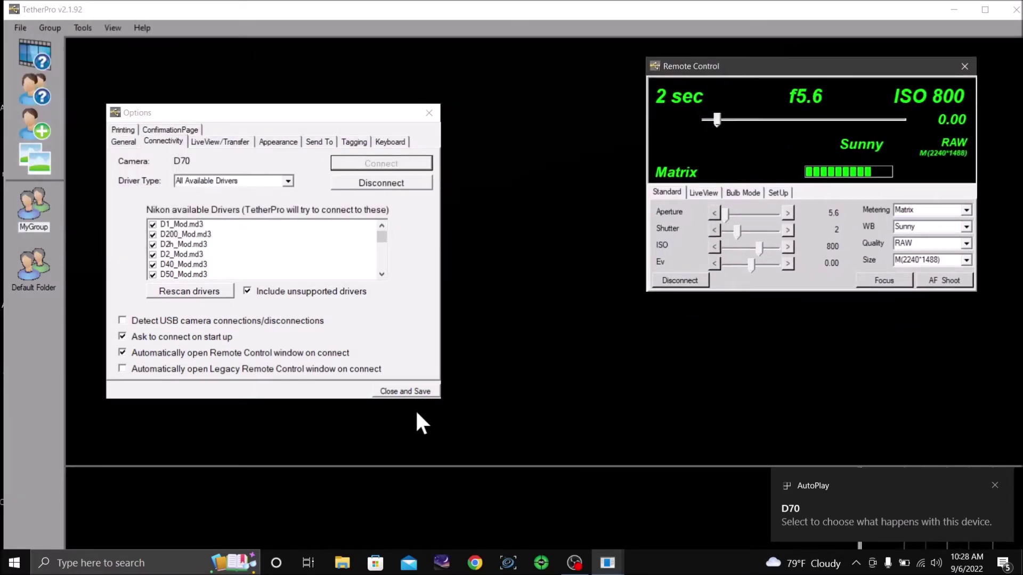
click(403, 392)
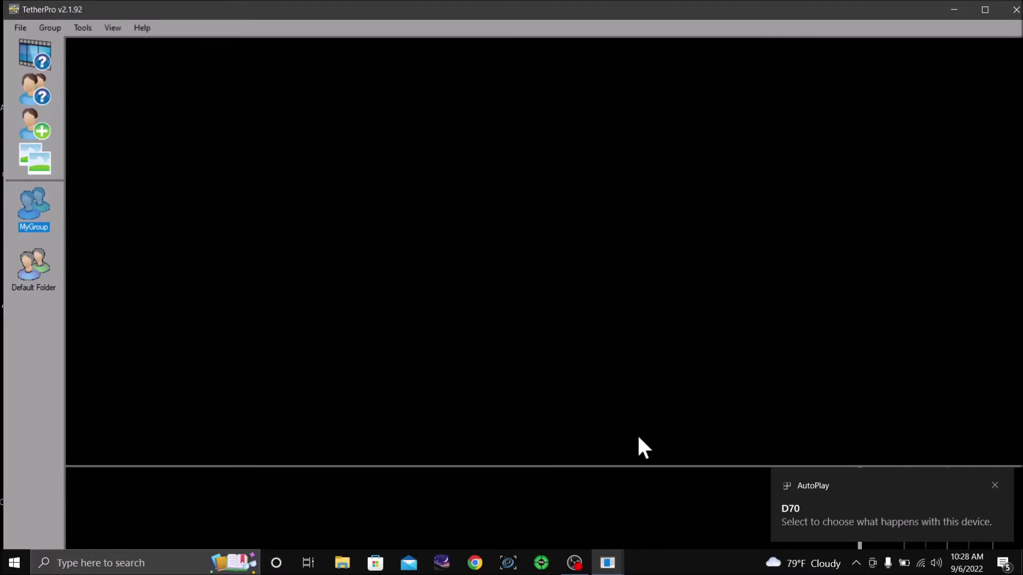
Step: Restore the Remote Control window and raise the aperture one step from f5.6 to f6.3
click(624, 563)
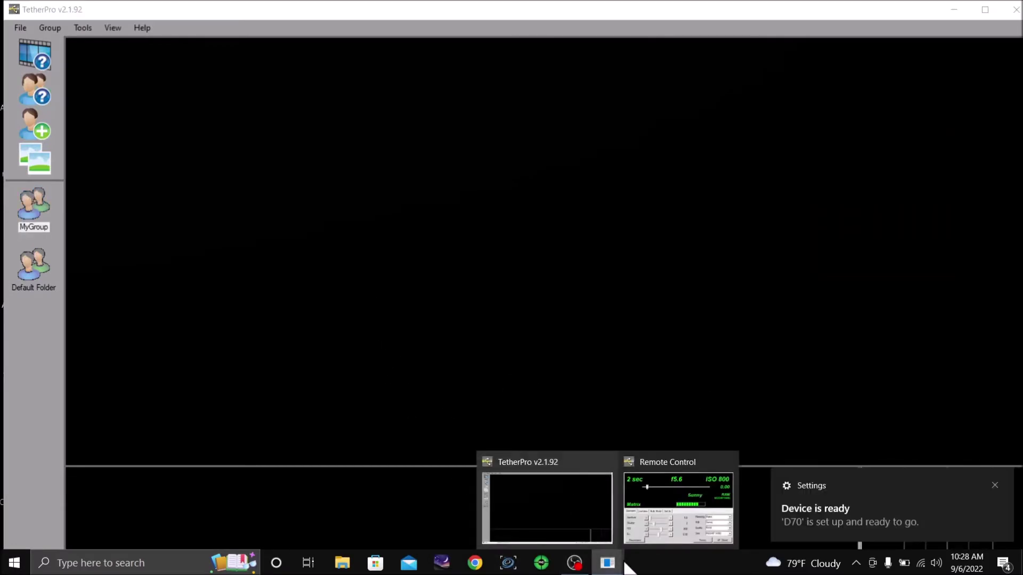
click(640, 525)
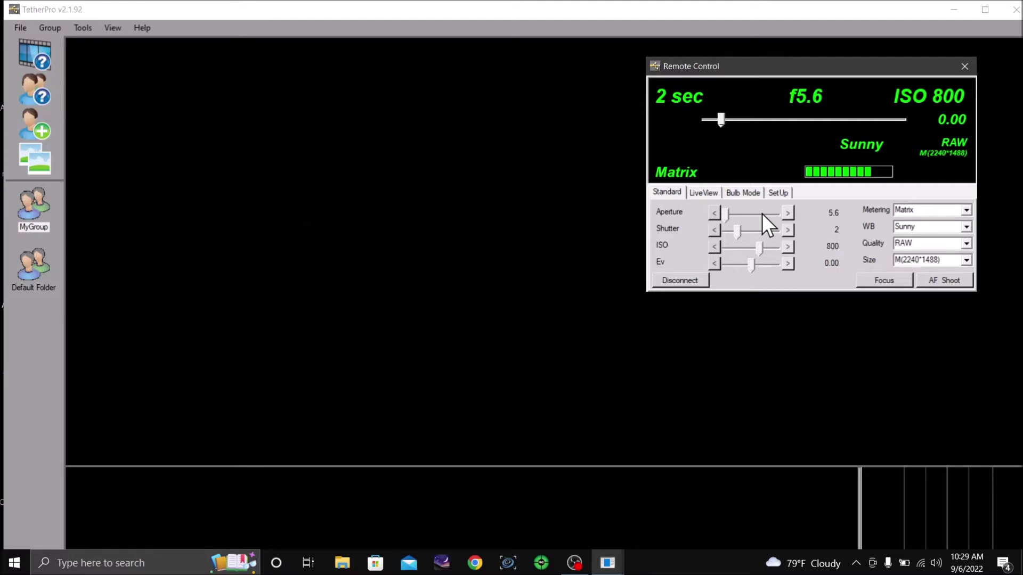
click(762, 213)
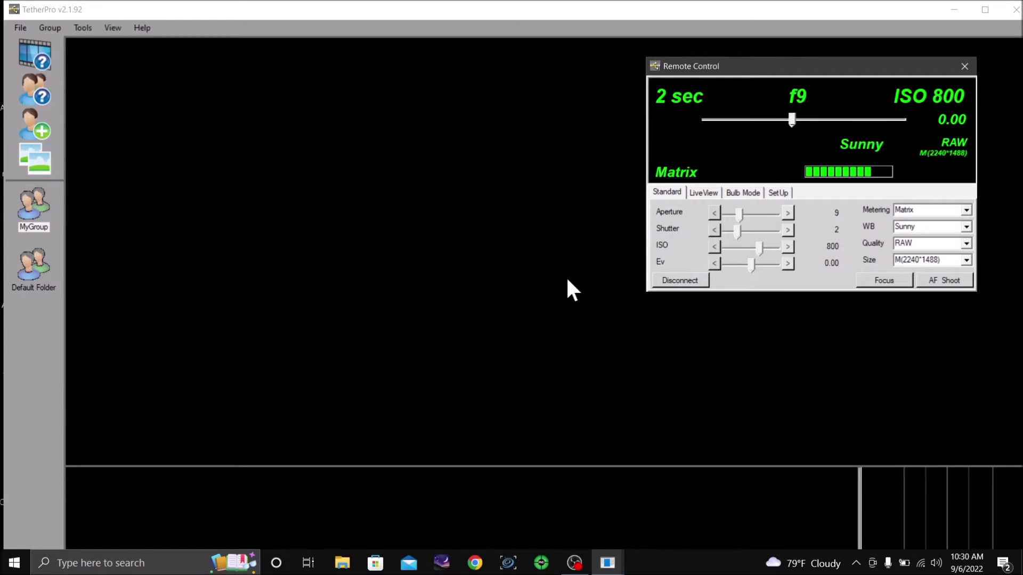
Step: Disconnect the camera, attempt a reconnect, then relaunch TetherPro from the desktop
click(684, 276)
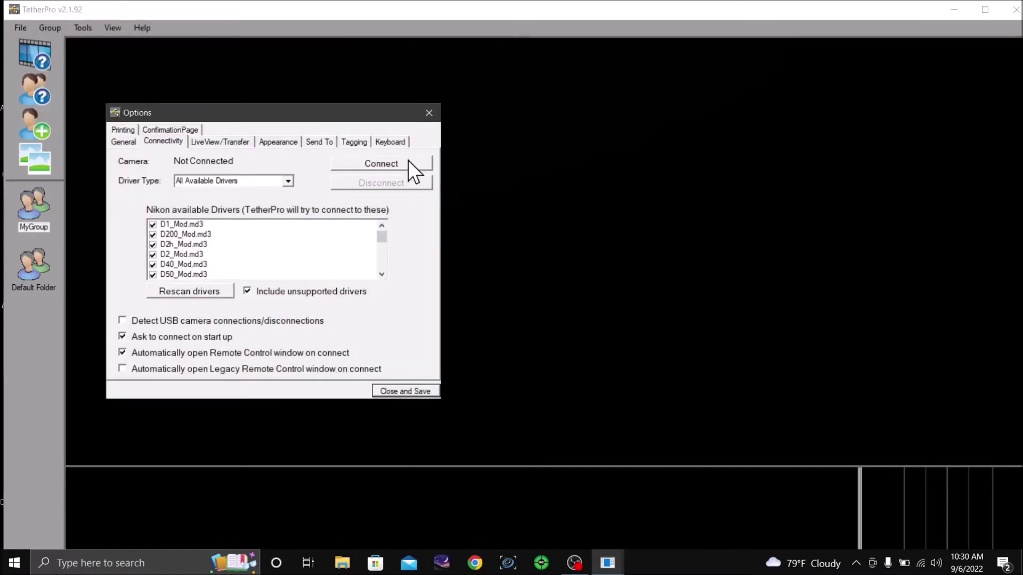
click(385, 164)
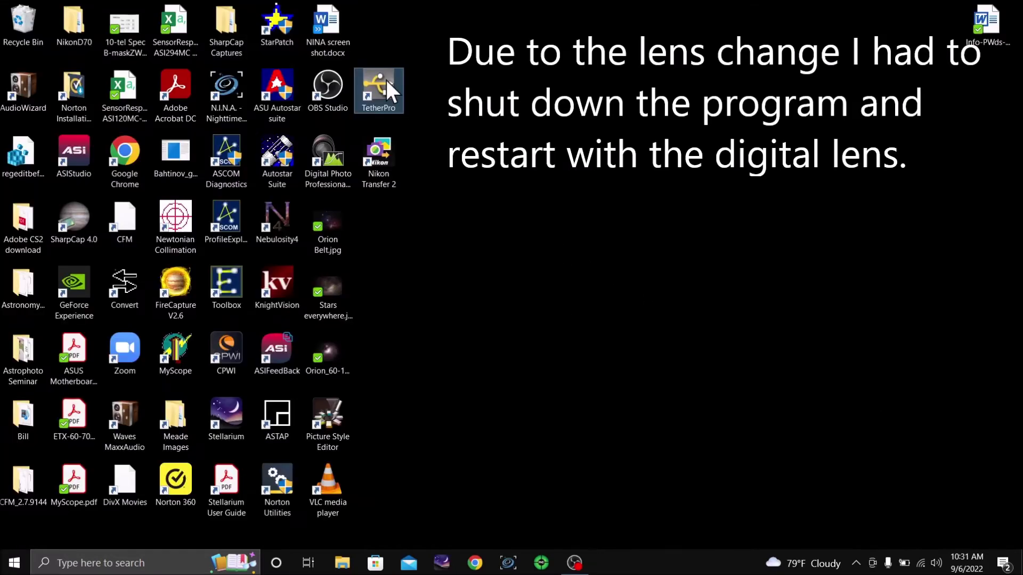
double_click(385, 77)
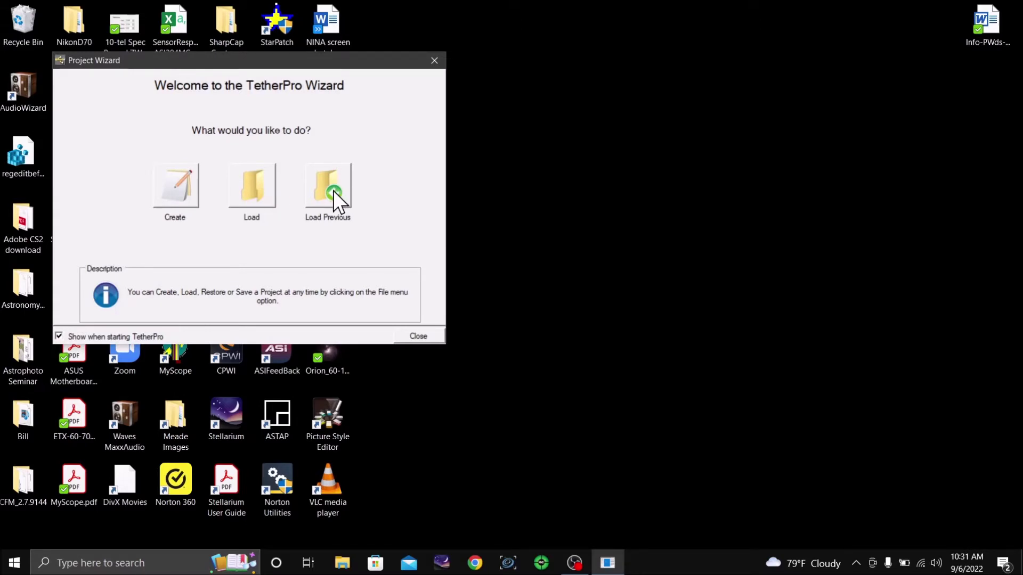
Step: Load the previous project and reconnect the camera
click(325, 187)
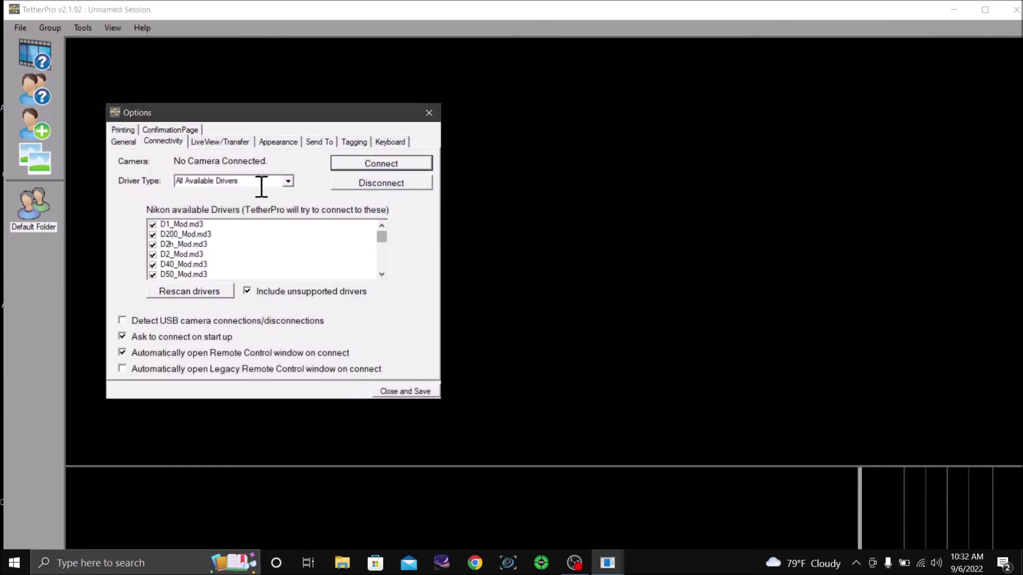
click(374, 164)
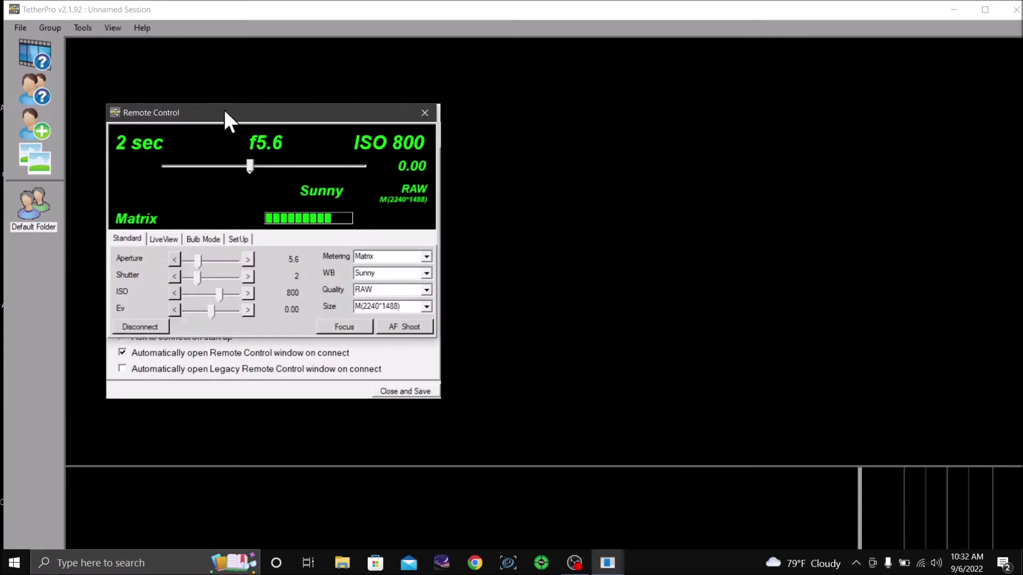
Step: Bring back the Remote Control window and drag the aperture down from f22 to about 13
drag(220, 110, 756, 80)
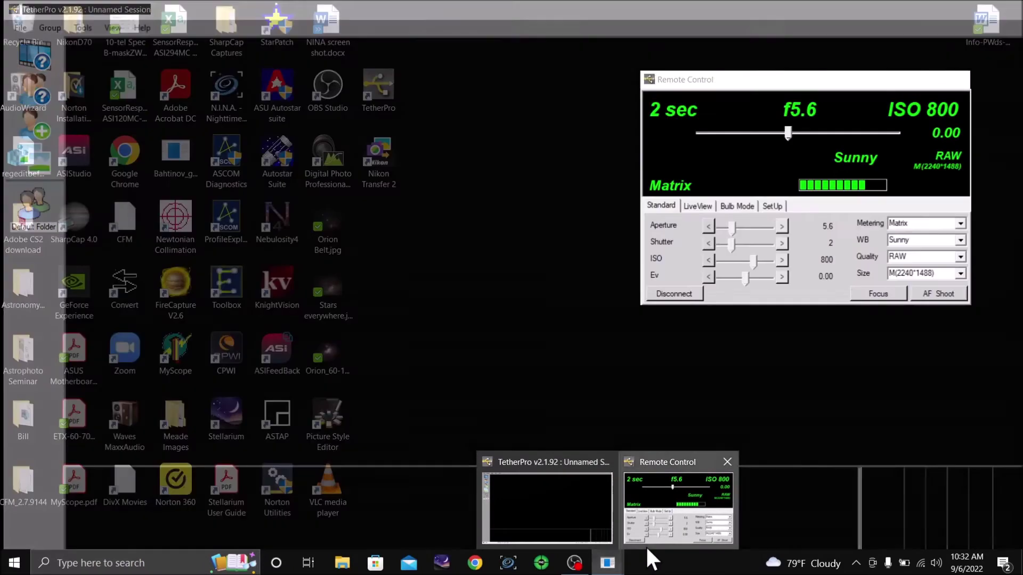
click(651, 530)
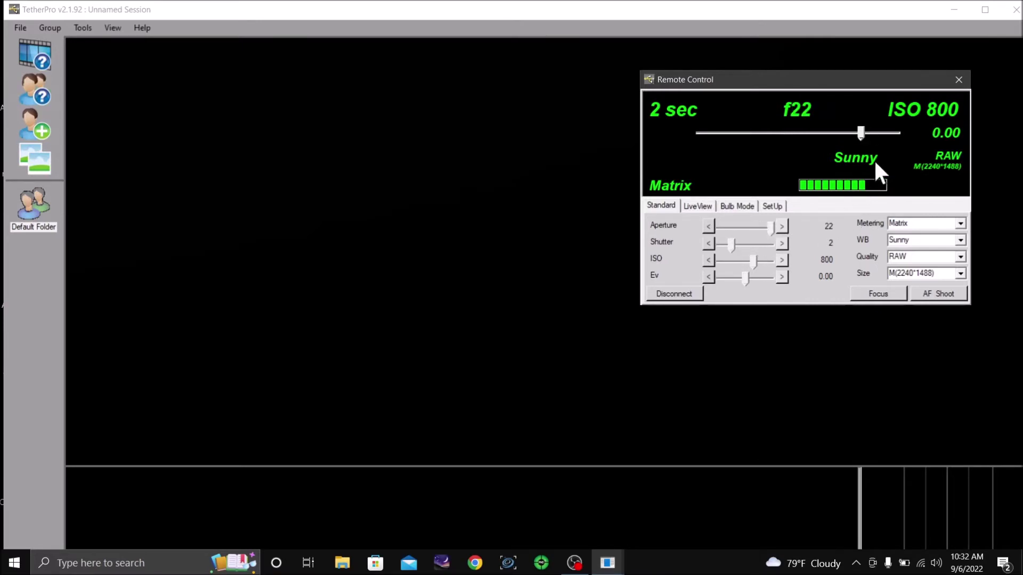
drag(770, 229, 744, 235)
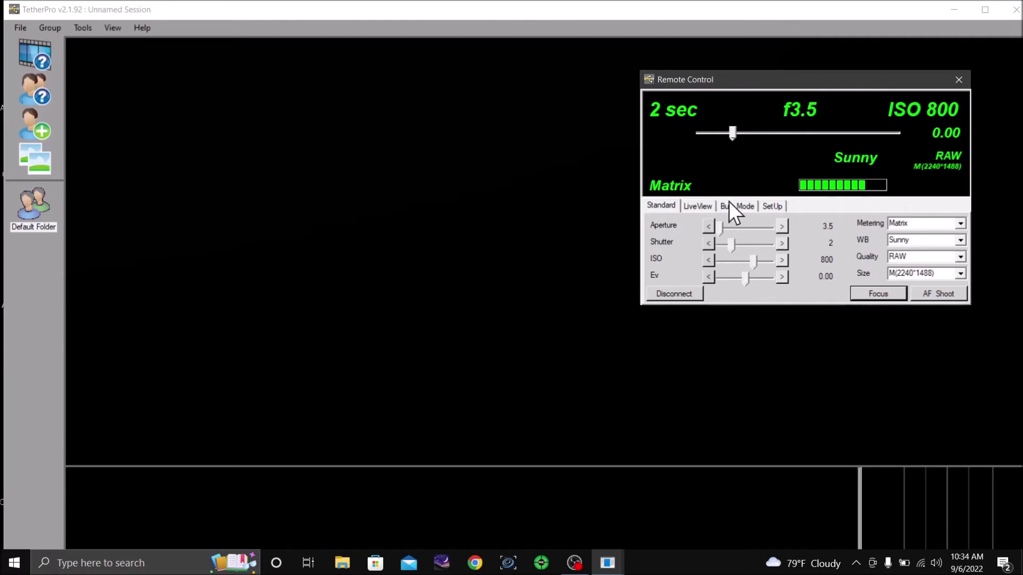
Step: Show the LiveView settings in Remote Control: focus adjustment, 1/10 sec frequency, step size 100
click(697, 204)
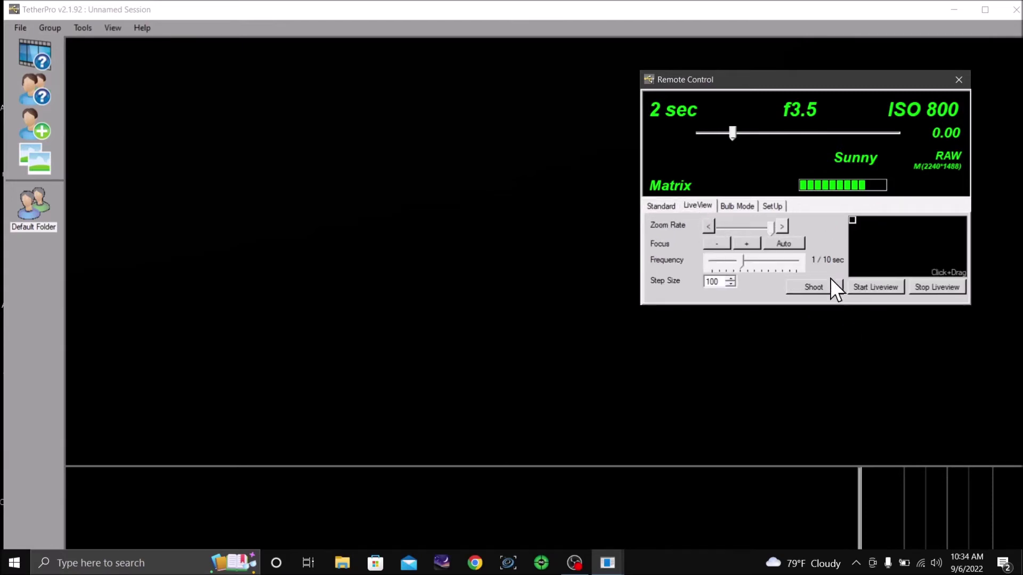
Step: Run a bulb series of two 3-second exposures and accept the captured image
click(746, 206)
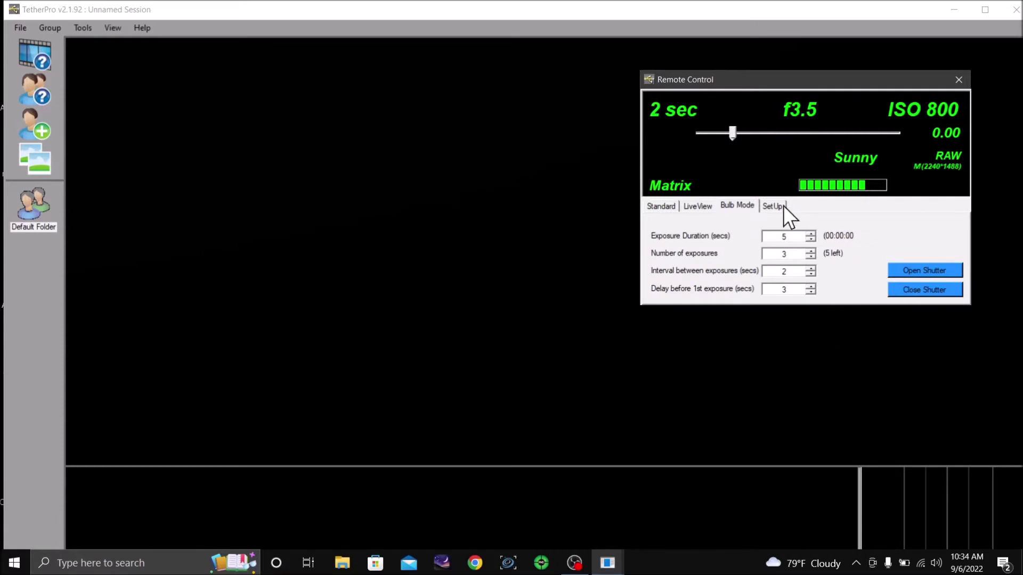
click(813, 238)
click(813, 239)
click(811, 258)
click(908, 271)
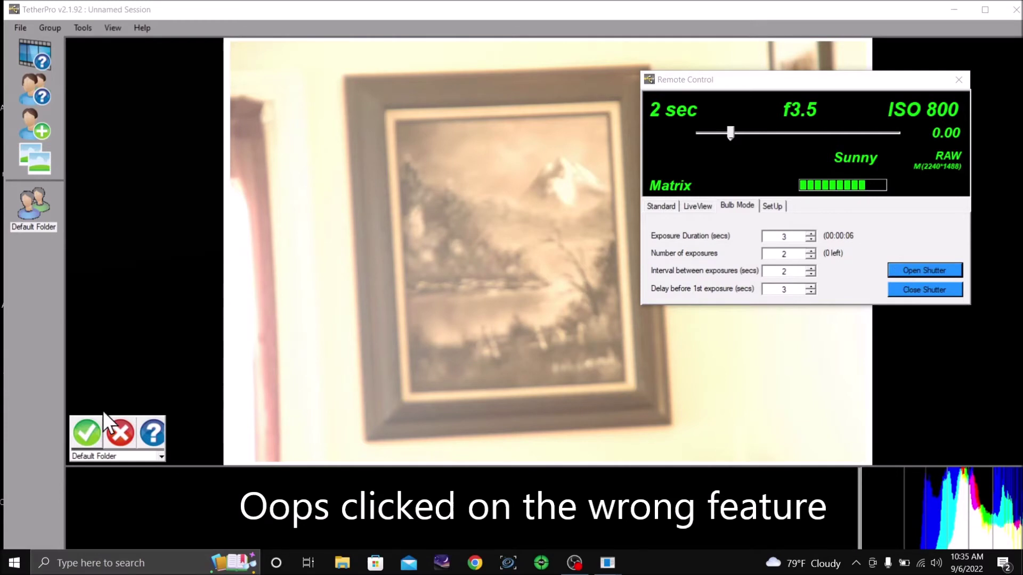
click(88, 432)
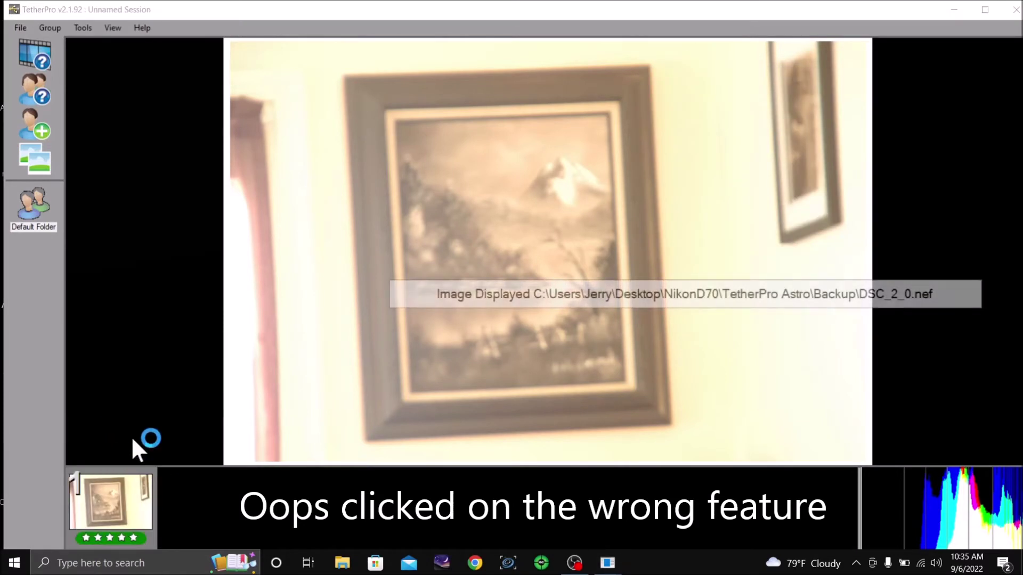
Step: Move the captured painting shot to Reject via Change ARM, then bring TetherPro forward
click(121, 519)
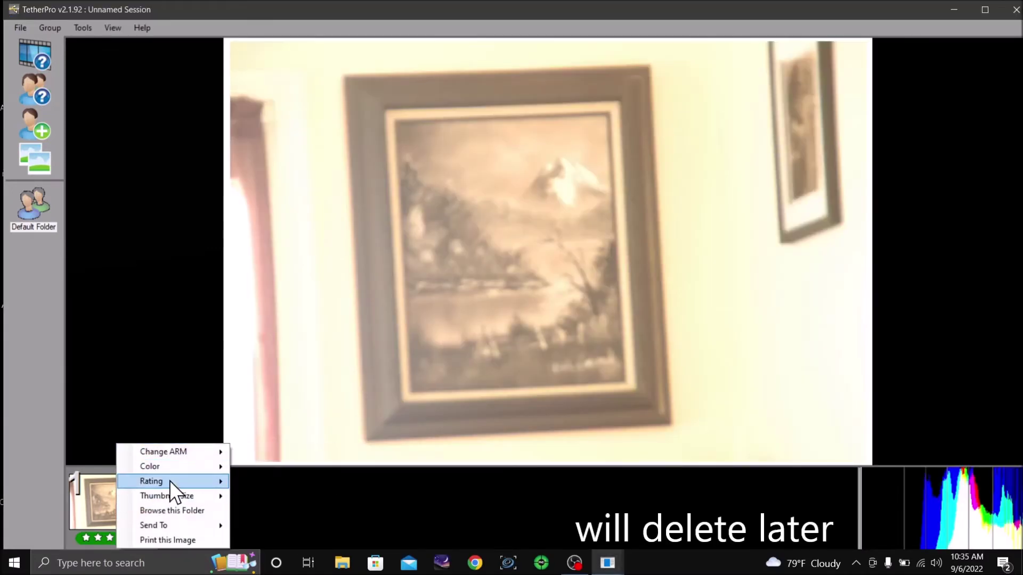
mouse_move(166, 468)
mouse_move(164, 527)
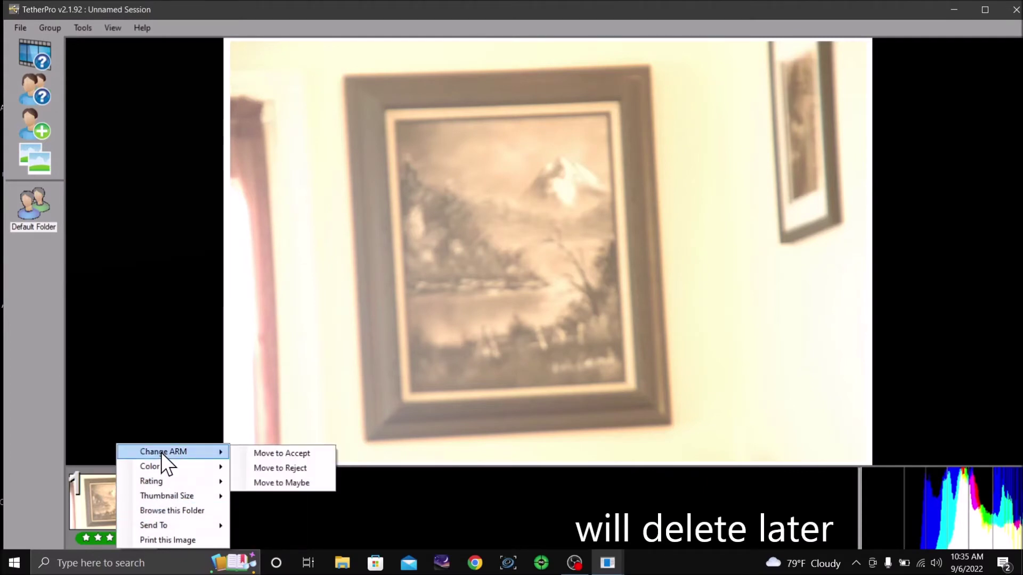
click(276, 472)
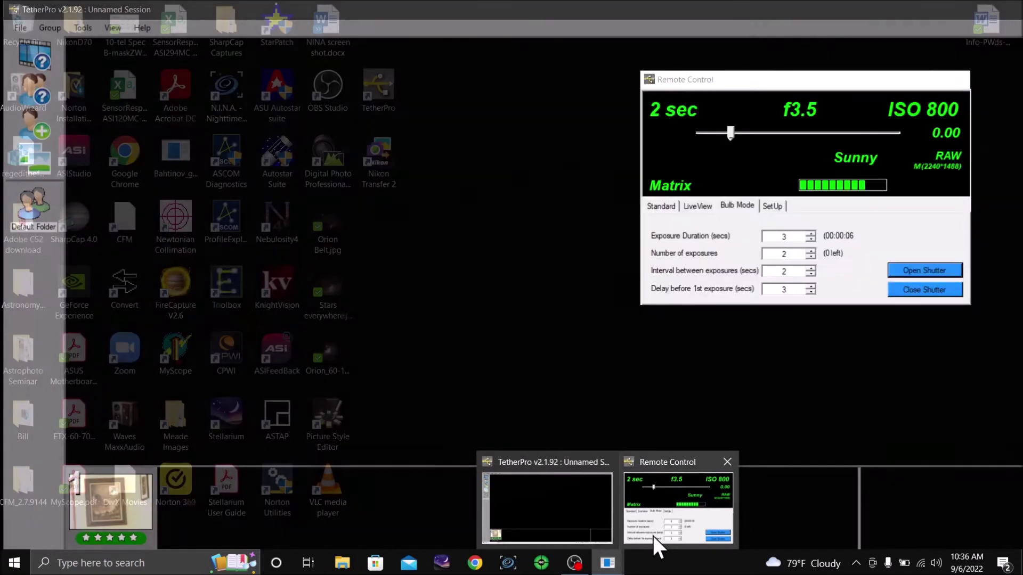
click(654, 536)
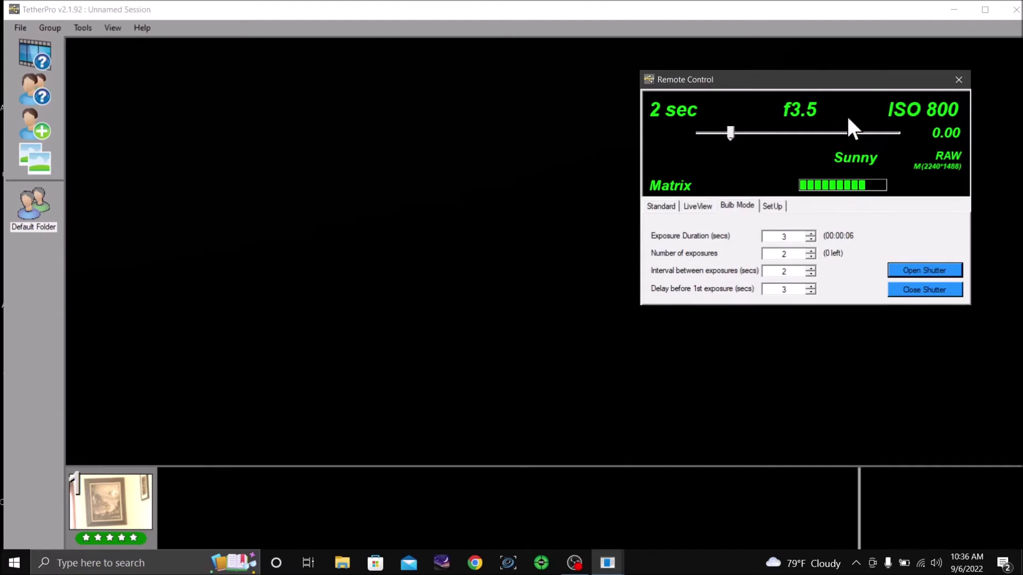
Step: Lower the bulb Exposure Duration spinner from 3 to 2 seconds
click(810, 240)
Step: Run the 2-second bulb series and close the live preview to show DSC_4_0.nef
click(926, 271)
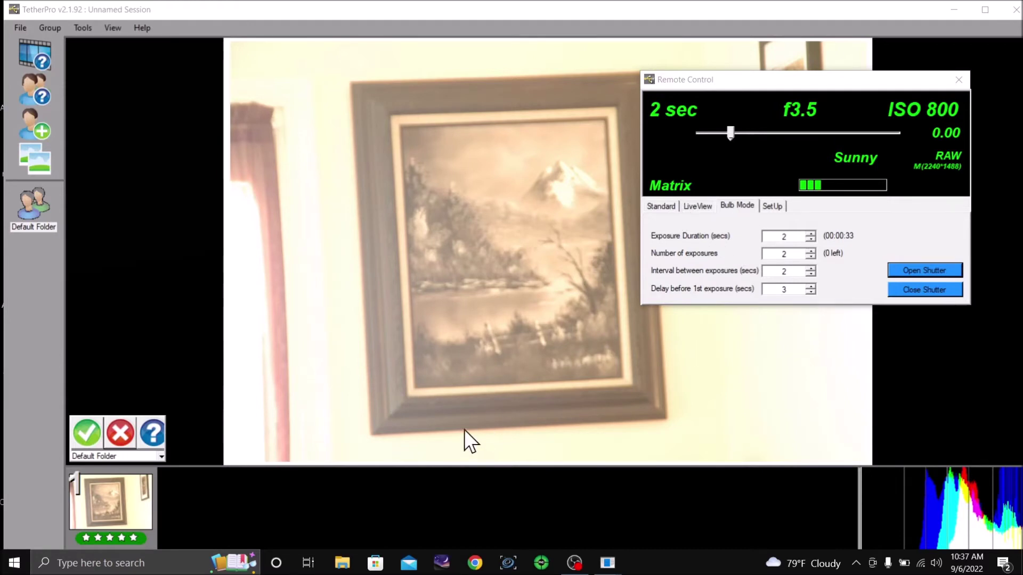
click(119, 434)
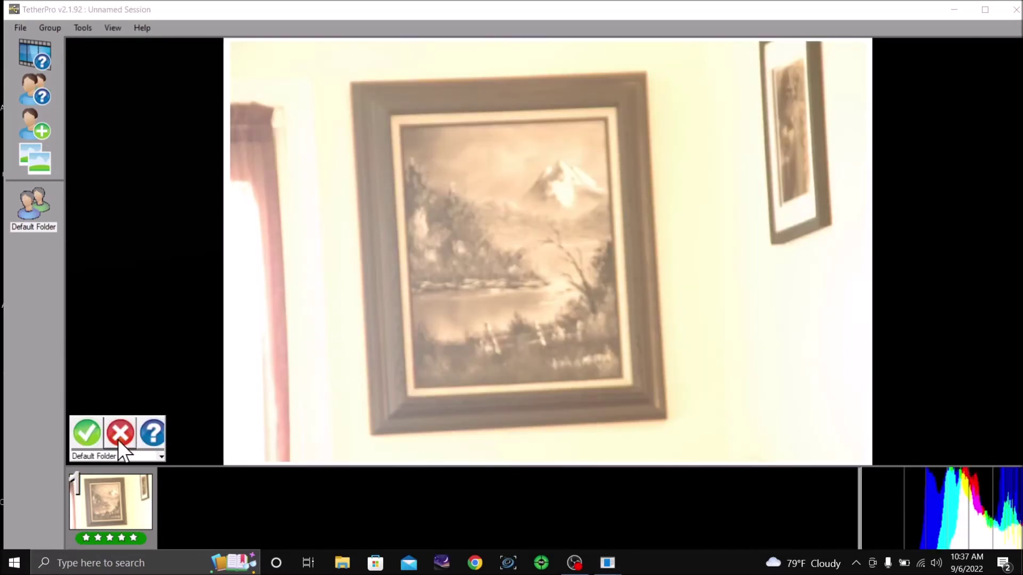
Step: Reject the DSC_4_0.nef shot and restore the Remote Control window from the taskbar
click(120, 433)
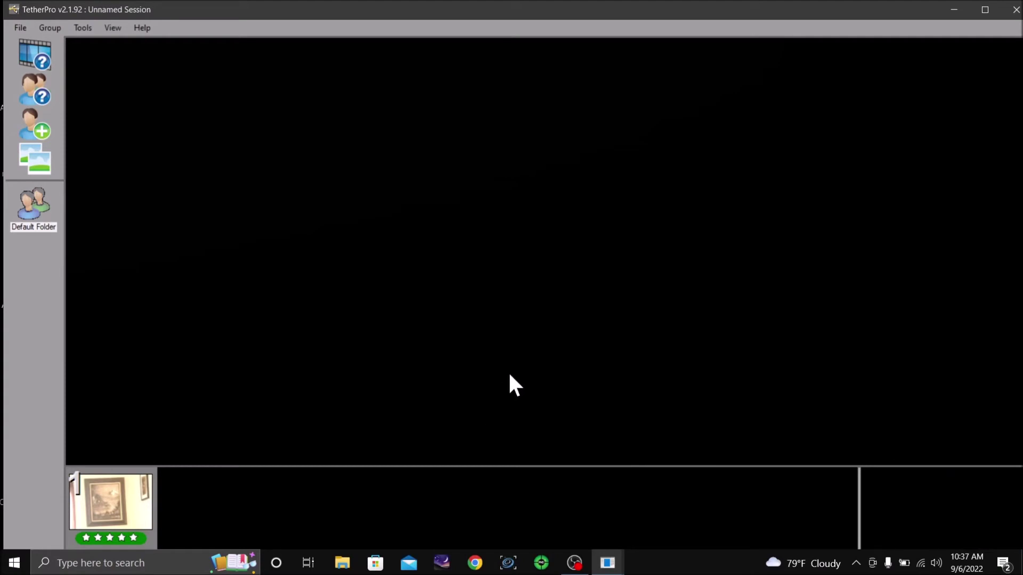
mouse_move(621, 561)
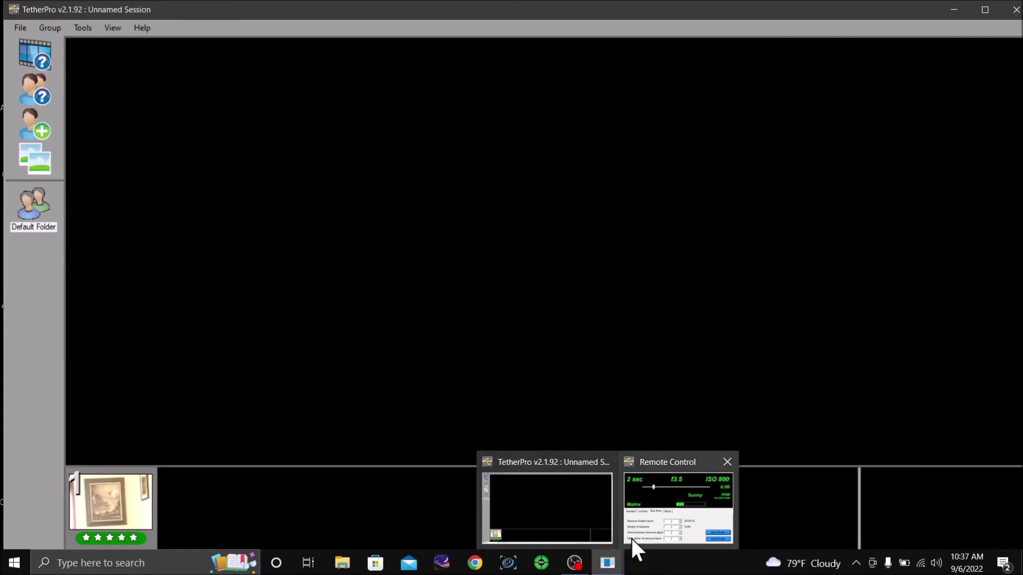
click(631, 537)
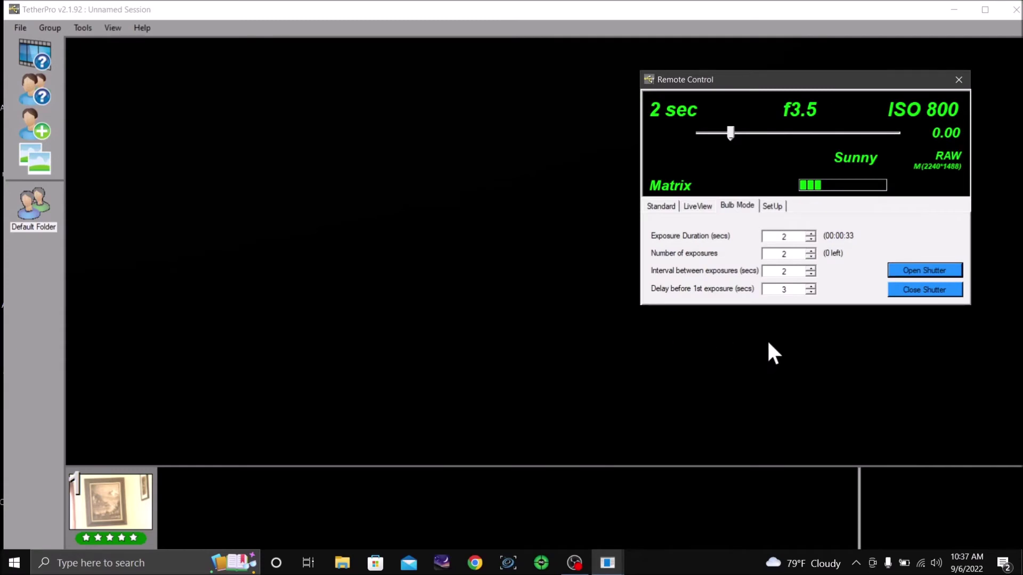
Step: Raise the aperture to f8, then take a bulb exposure and accept the captured image
click(665, 205)
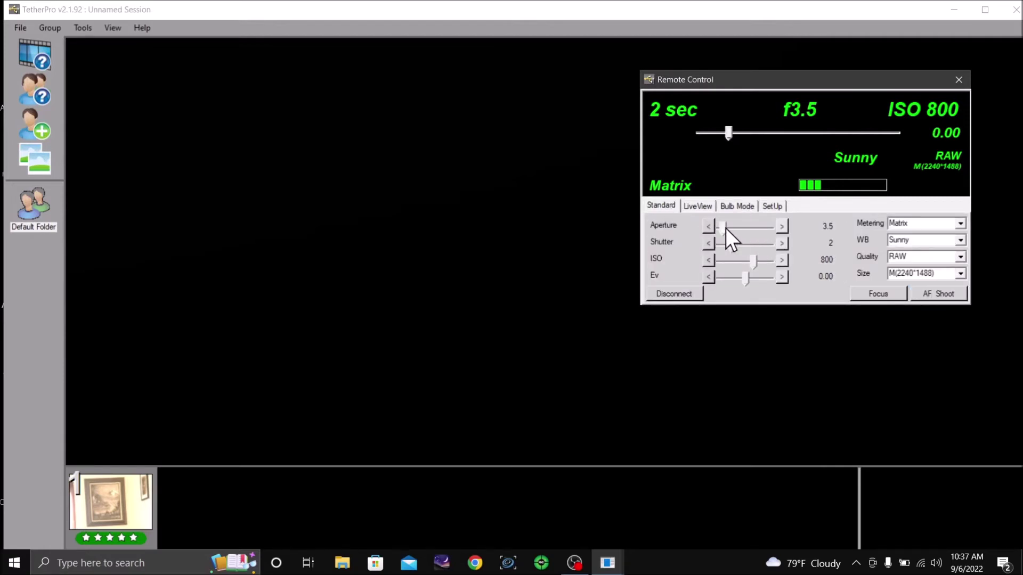
click(741, 228)
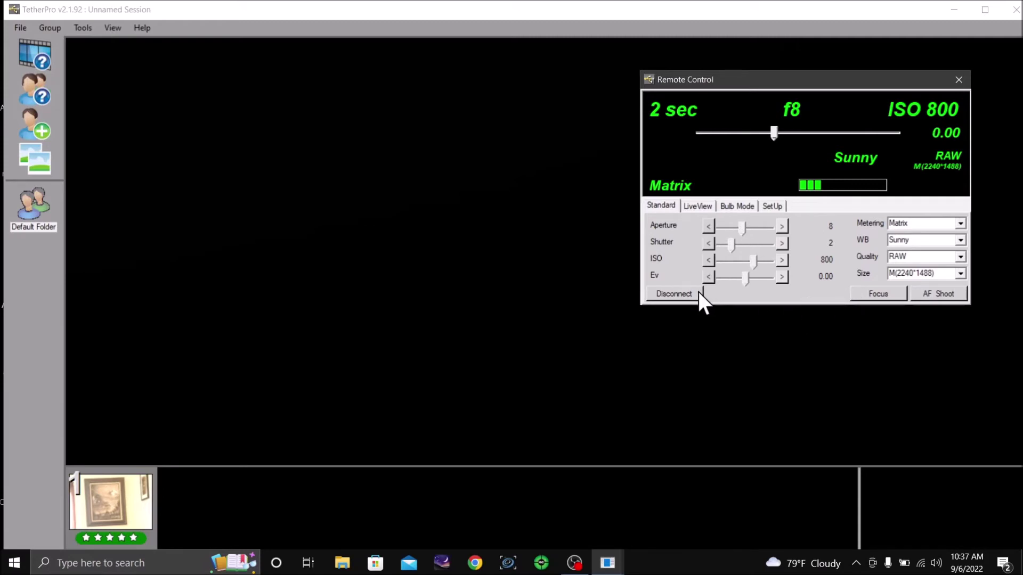
click(735, 205)
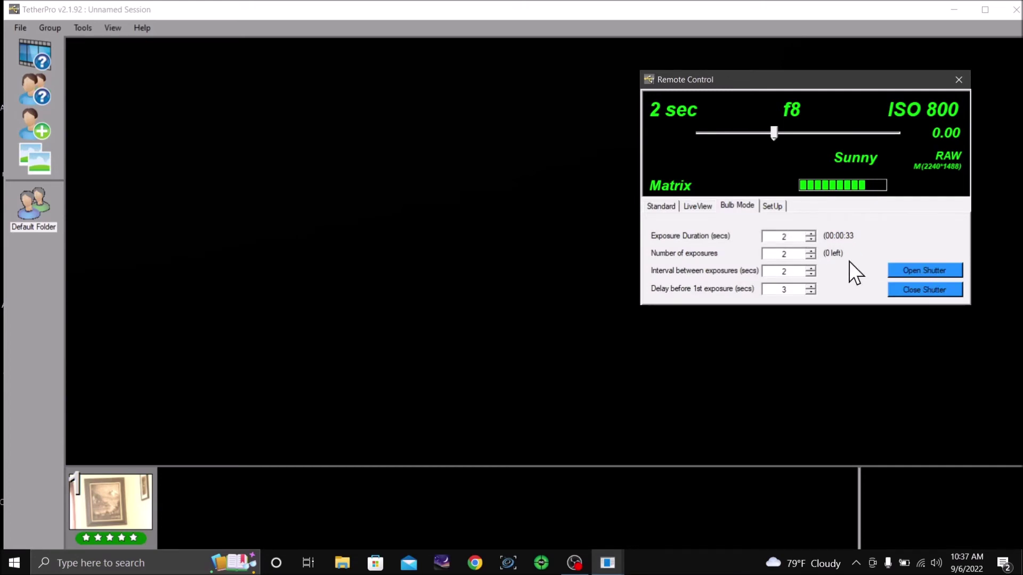
click(929, 270)
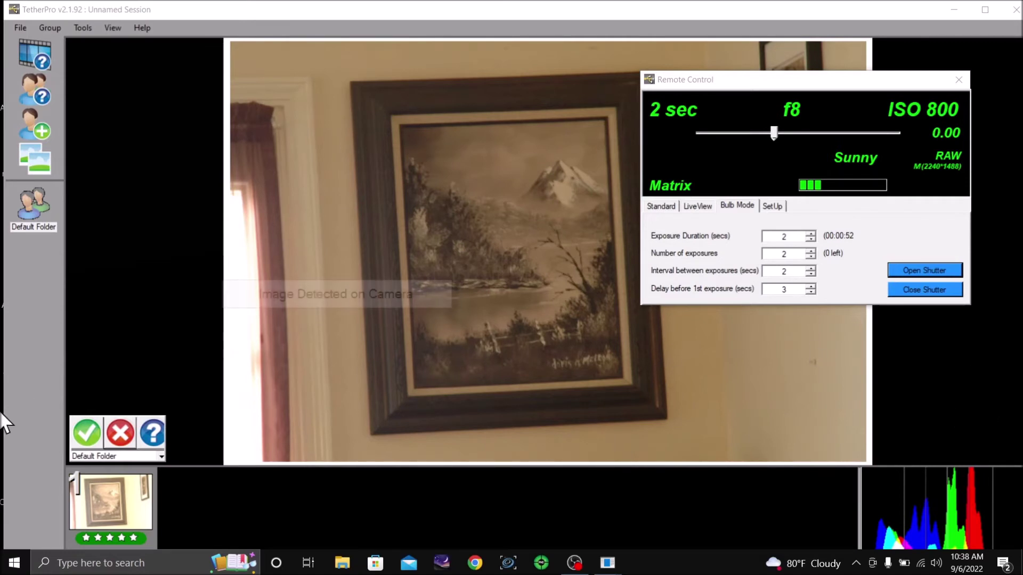
click(118, 433)
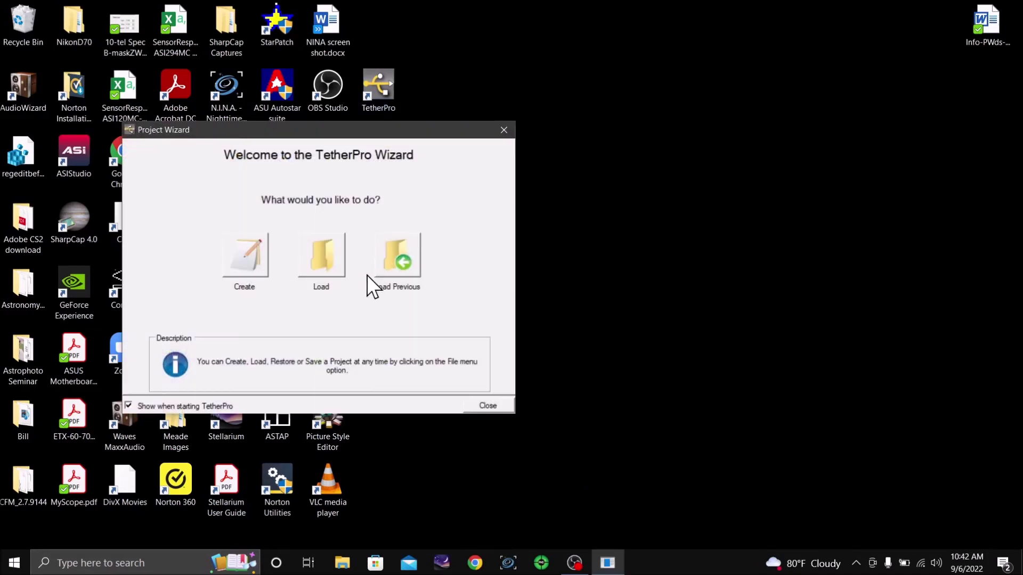
Step: Create an Advanced-template project named 'Astrophotography' and continue to the storage page
click(249, 260)
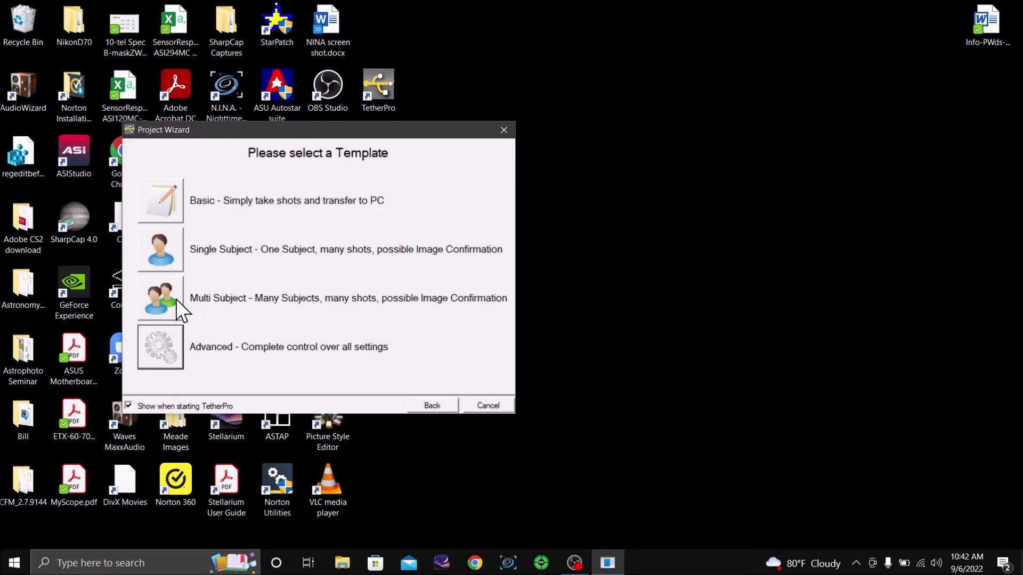
click(172, 345)
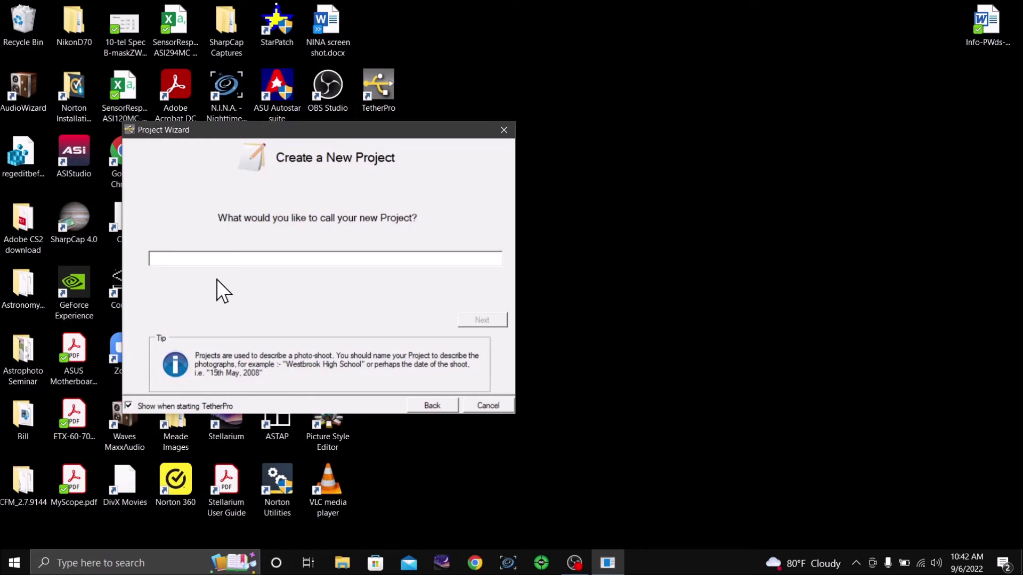
text(Astrophotograp)
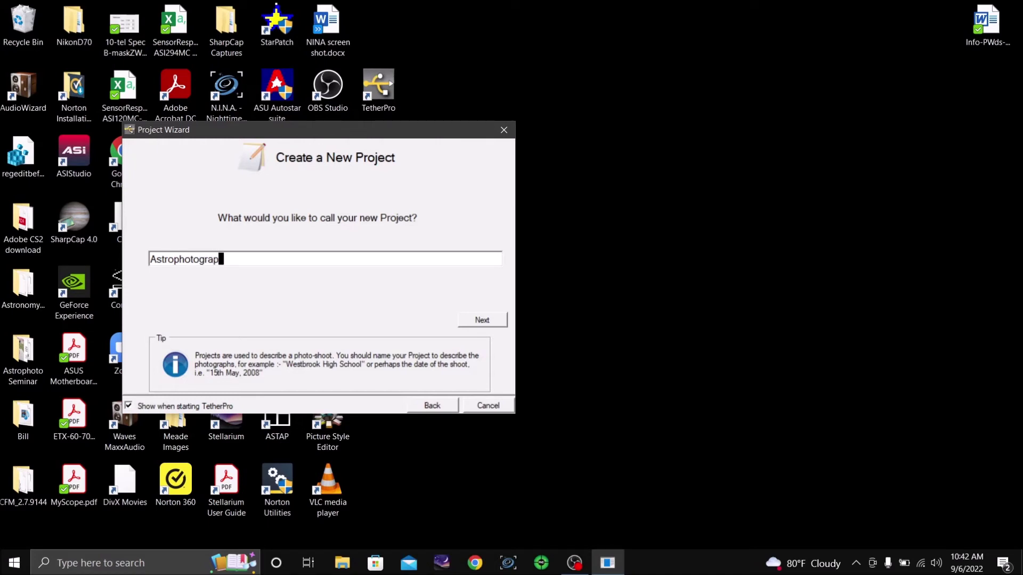
text(hy)
click(497, 319)
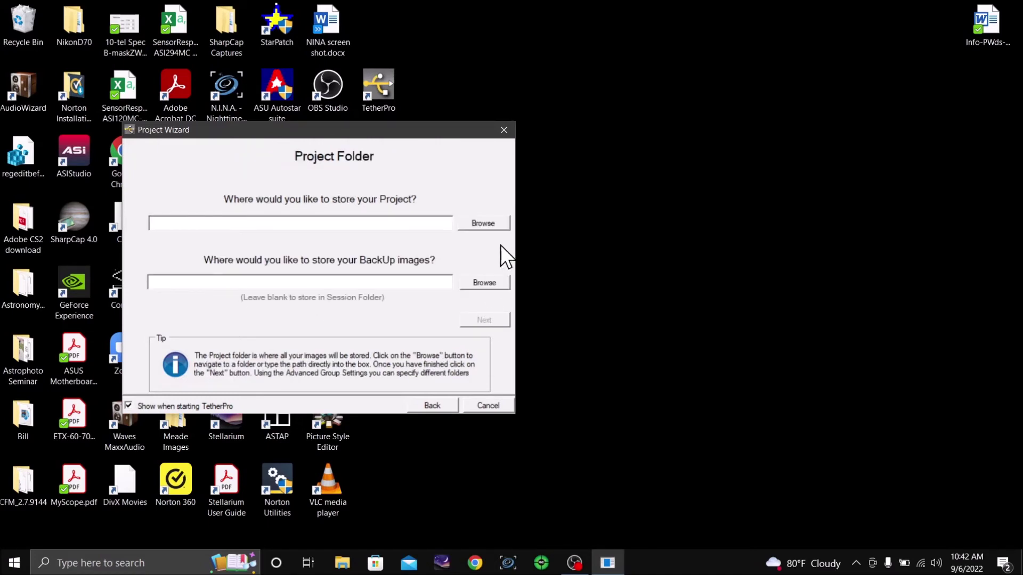
Step: Create a NikonD70 folder under This PC > Pictures and choose it as the project folder
click(479, 222)
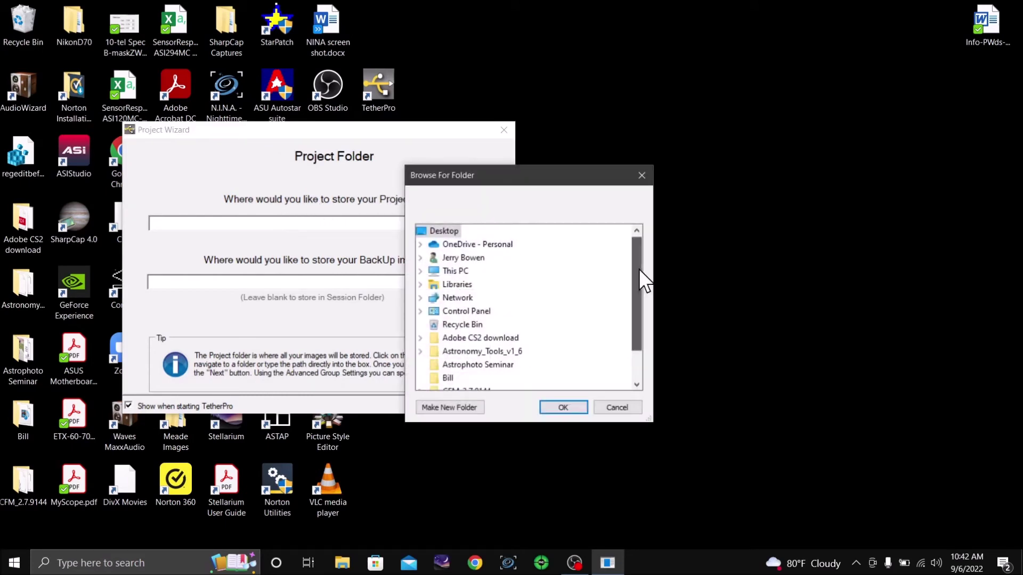
drag(640, 277, 654, 337)
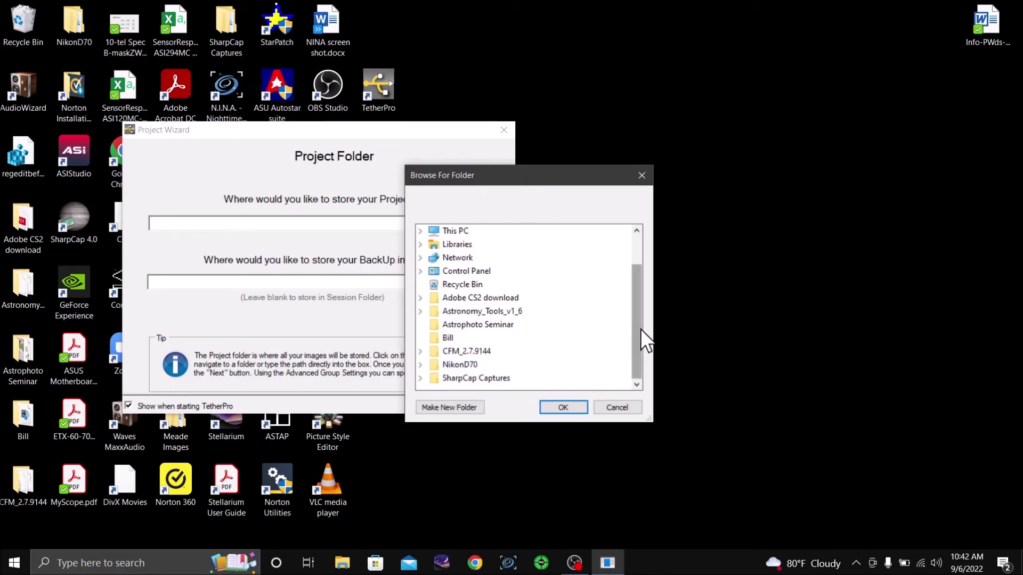
drag(640, 328, 629, 264)
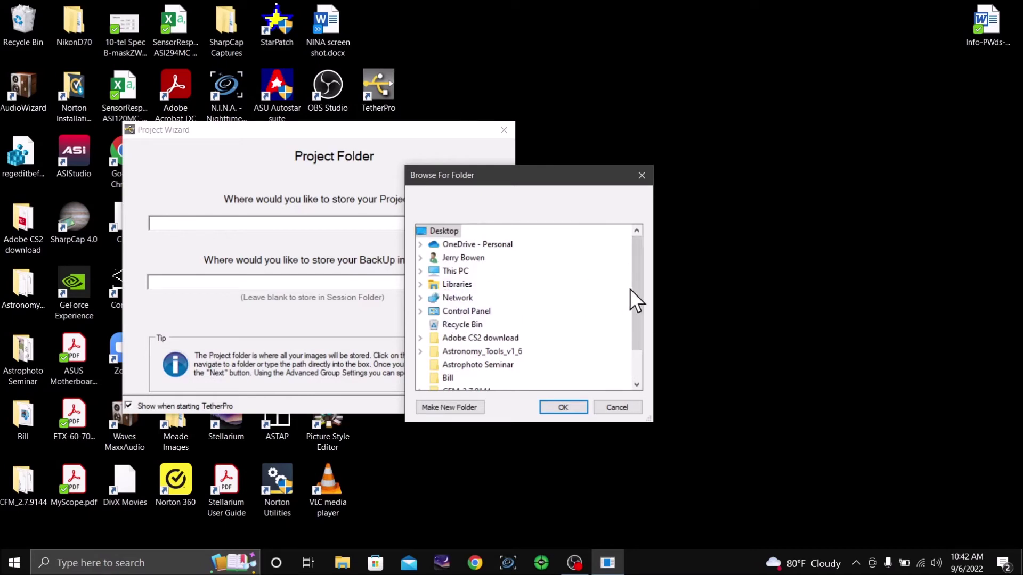
mouse_move(636, 273)
mouse_down()
mouse_move(641, 325)
mouse_move(636, 269)
mouse_up()
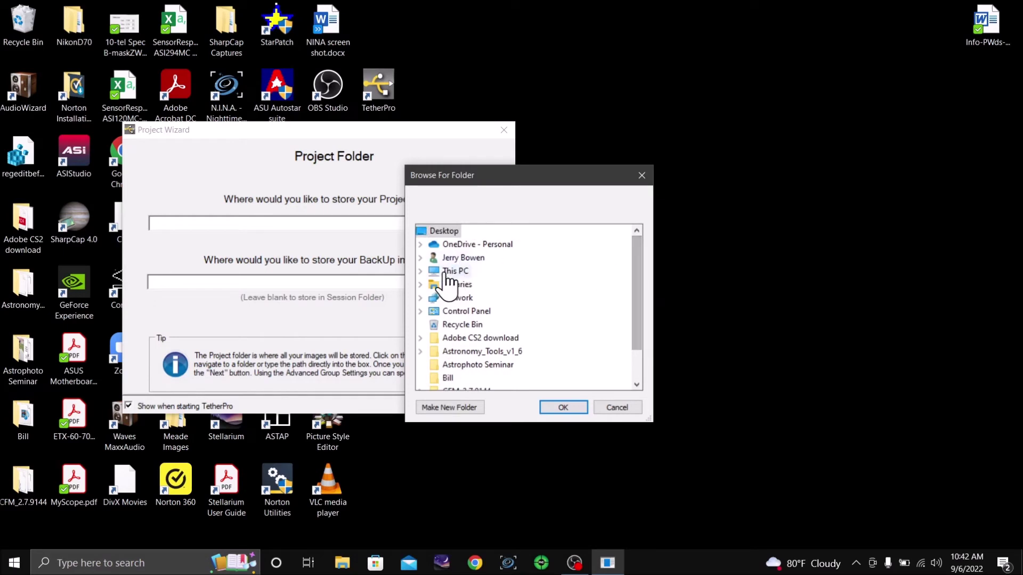
click(421, 270)
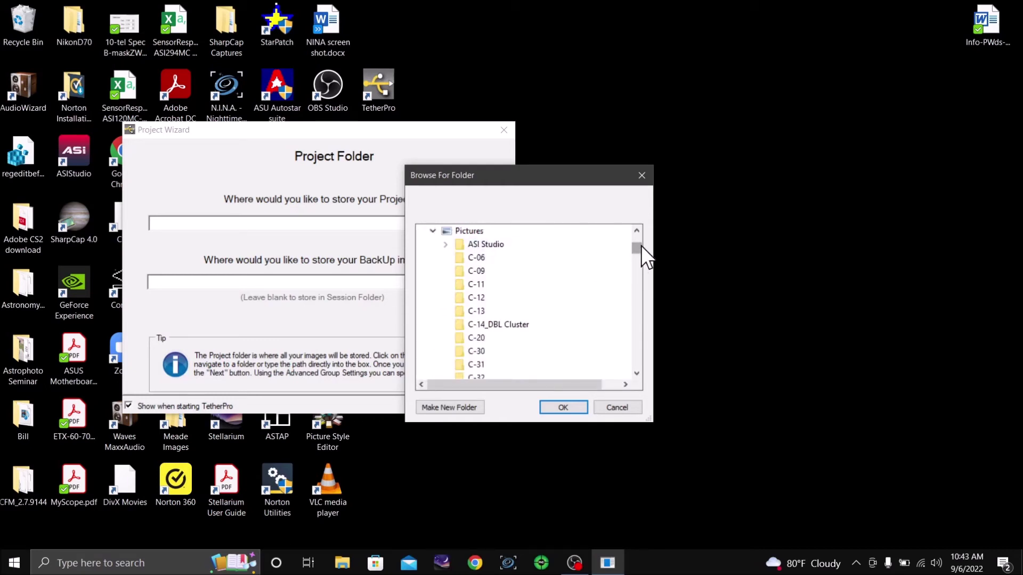
drag(641, 247, 659, 344)
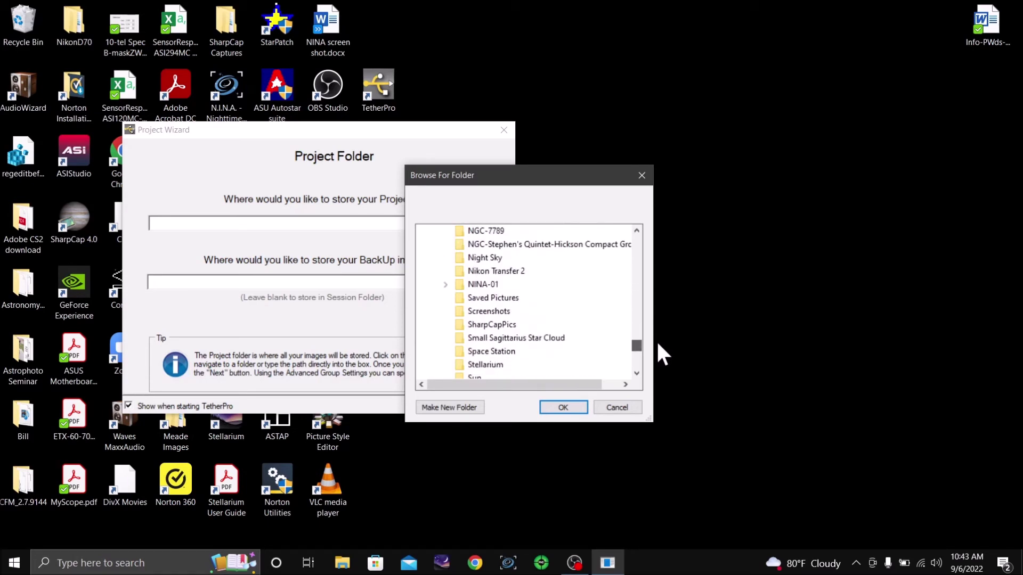
drag(658, 344, 657, 243)
click(468, 311)
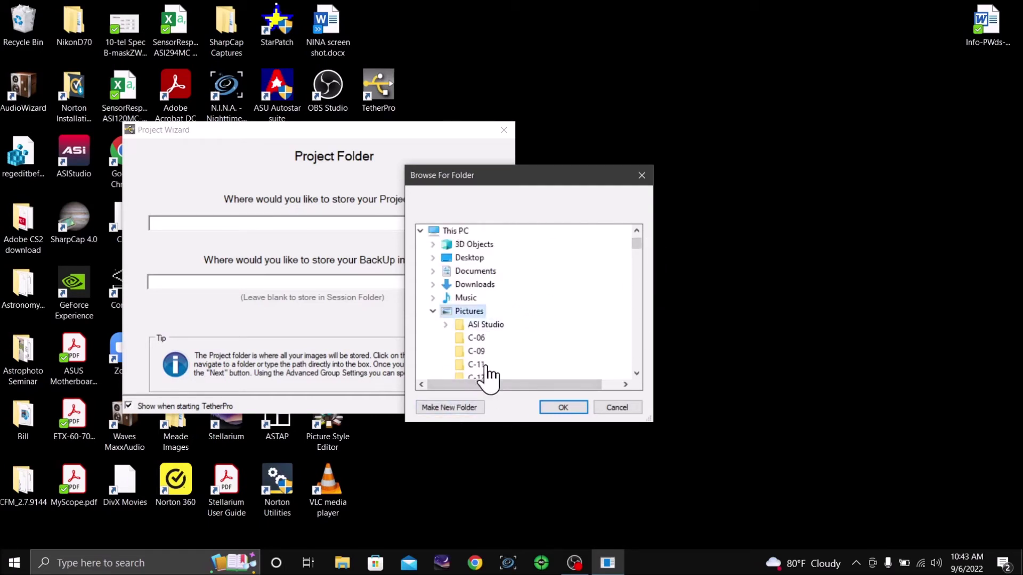
click(455, 408)
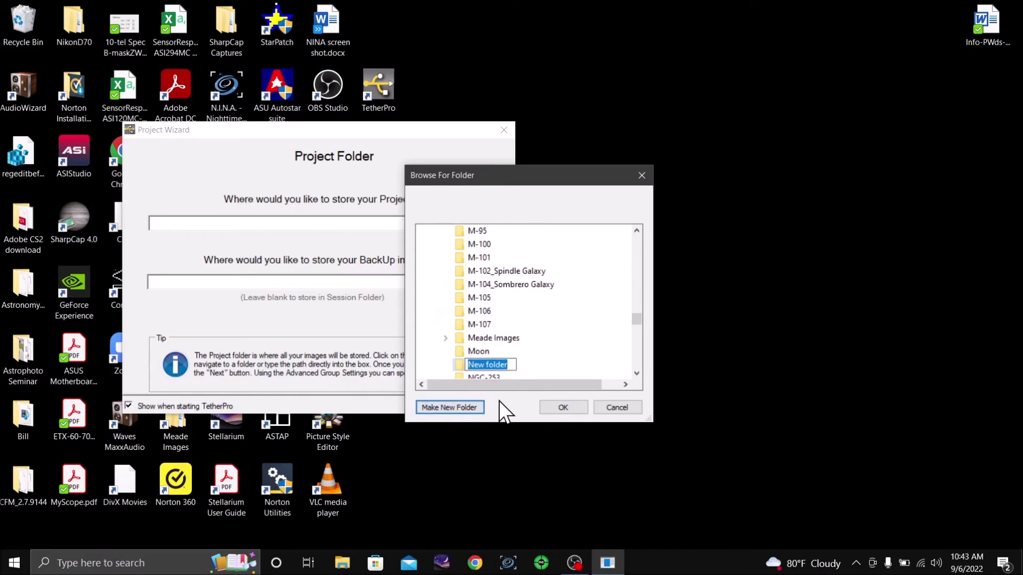
text(Ni)
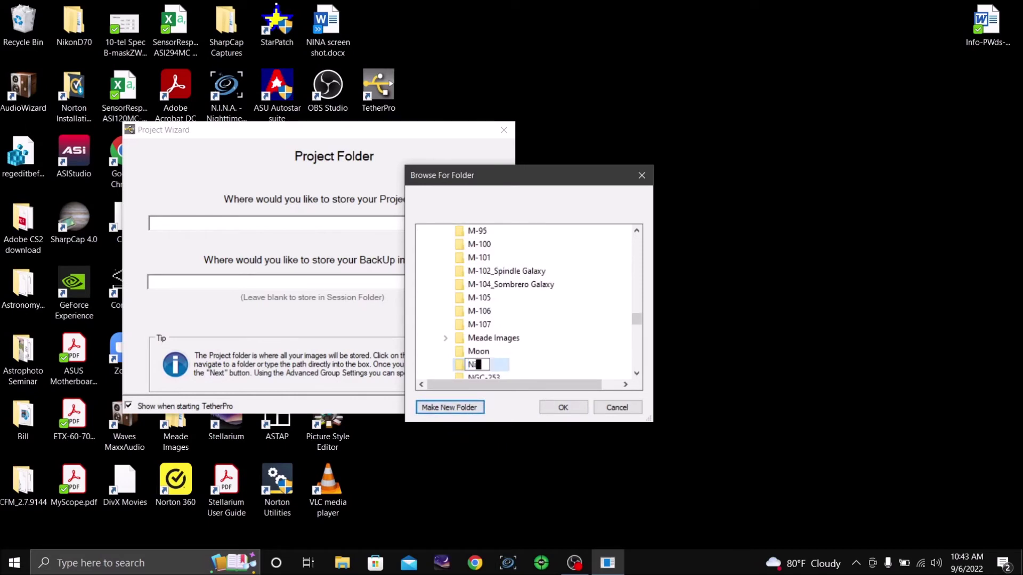
text(konD70)
key(Return)
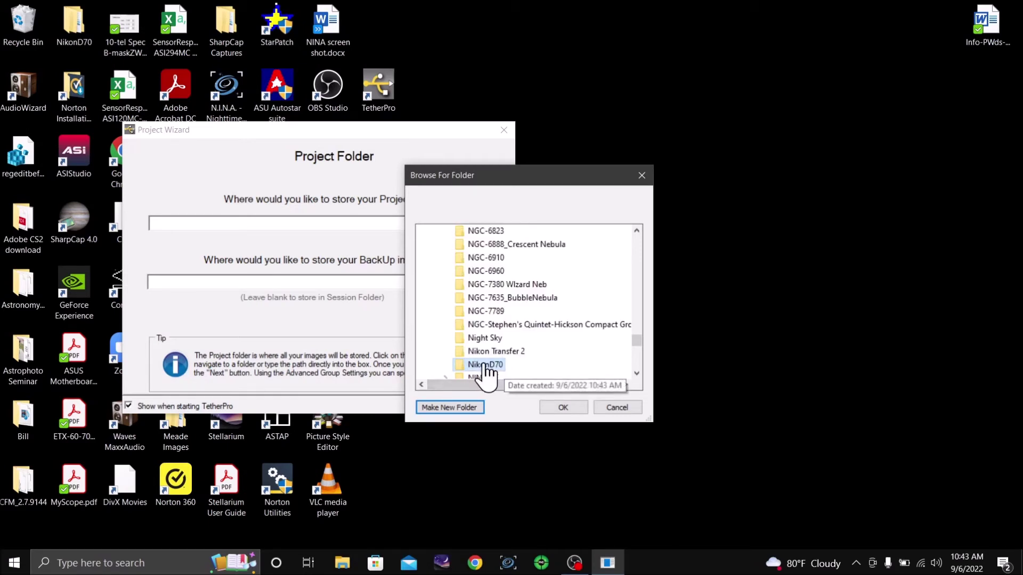
click(569, 406)
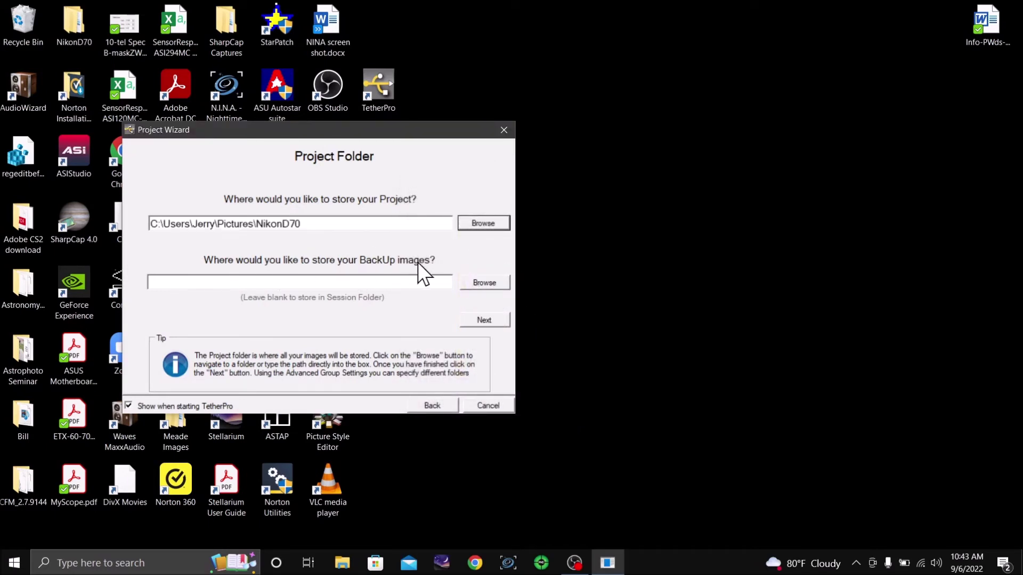
Step: Make a Backup folder inside Pictures\NikonD70 and set it as the backup images location
click(488, 283)
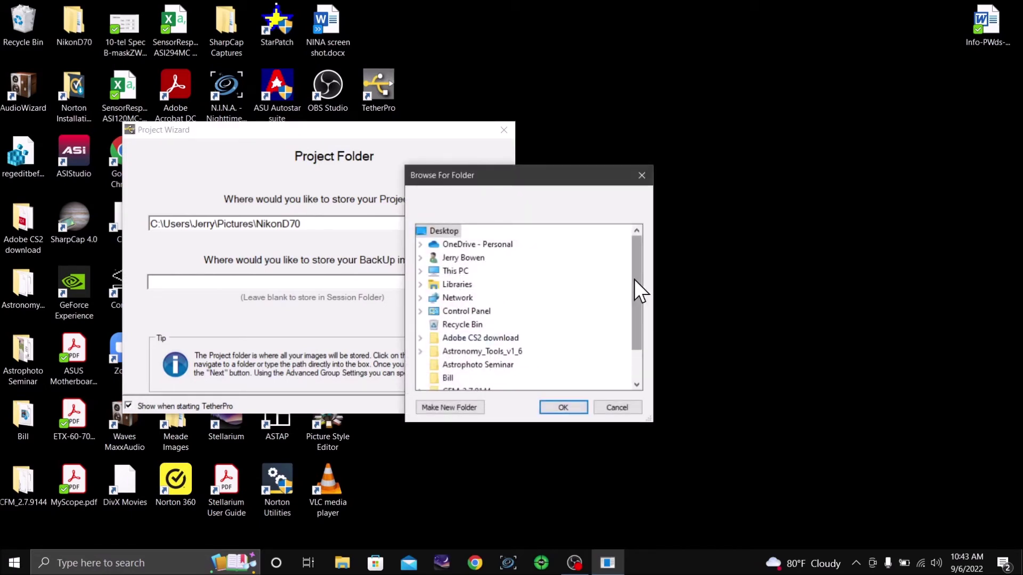
click(420, 271)
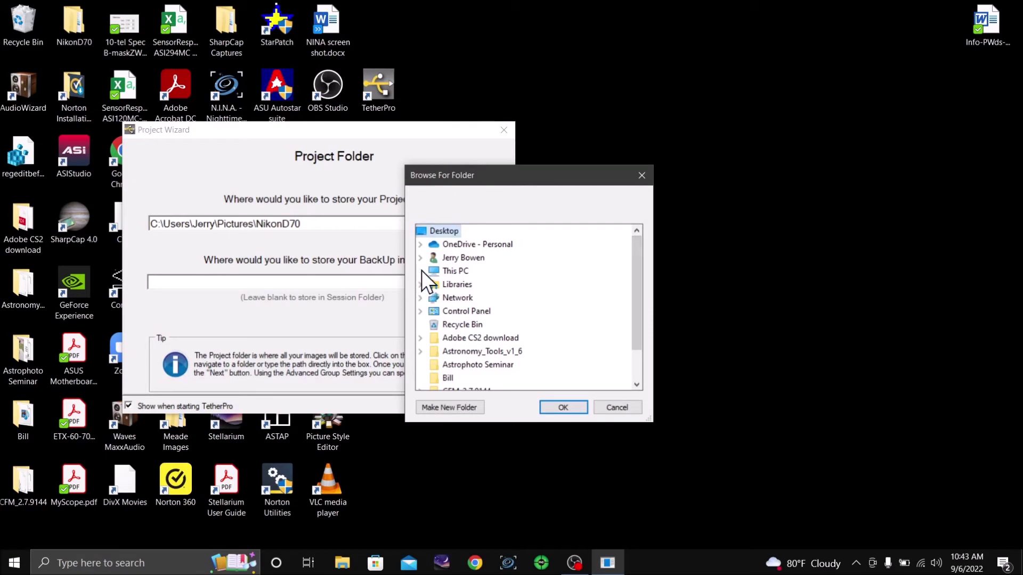
click(434, 325)
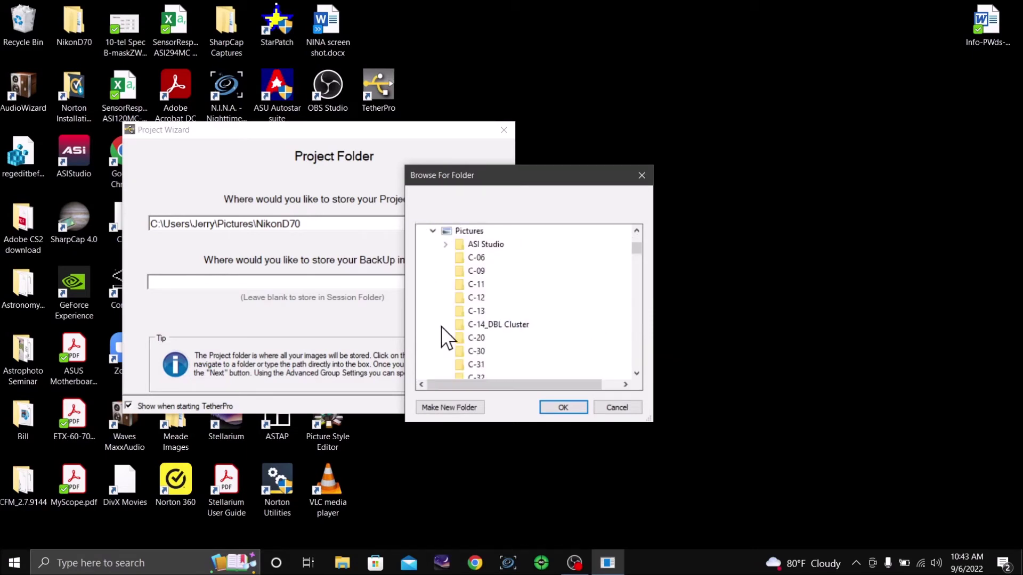
drag(640, 251, 650, 345)
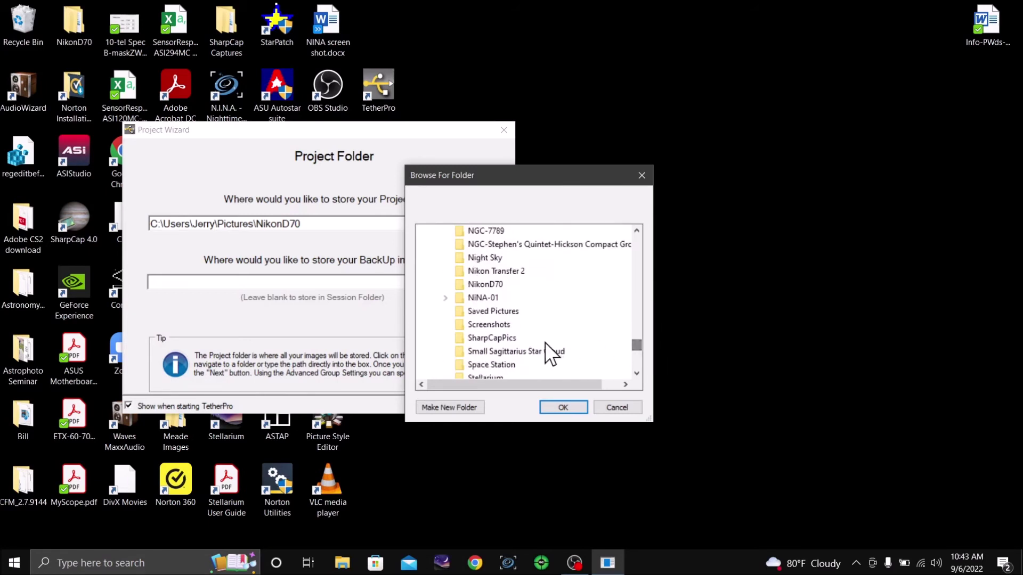
click(472, 285)
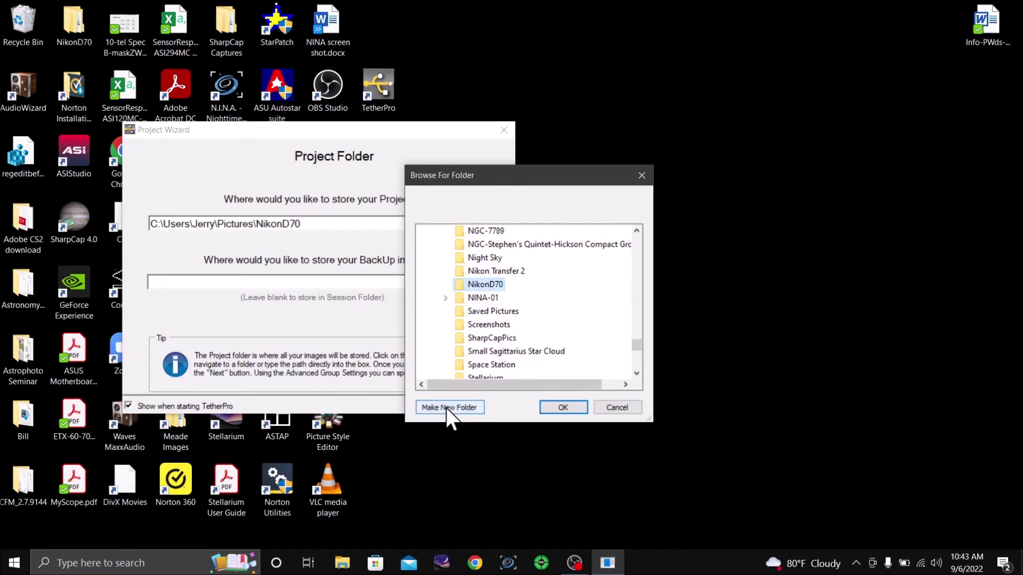
click(446, 408)
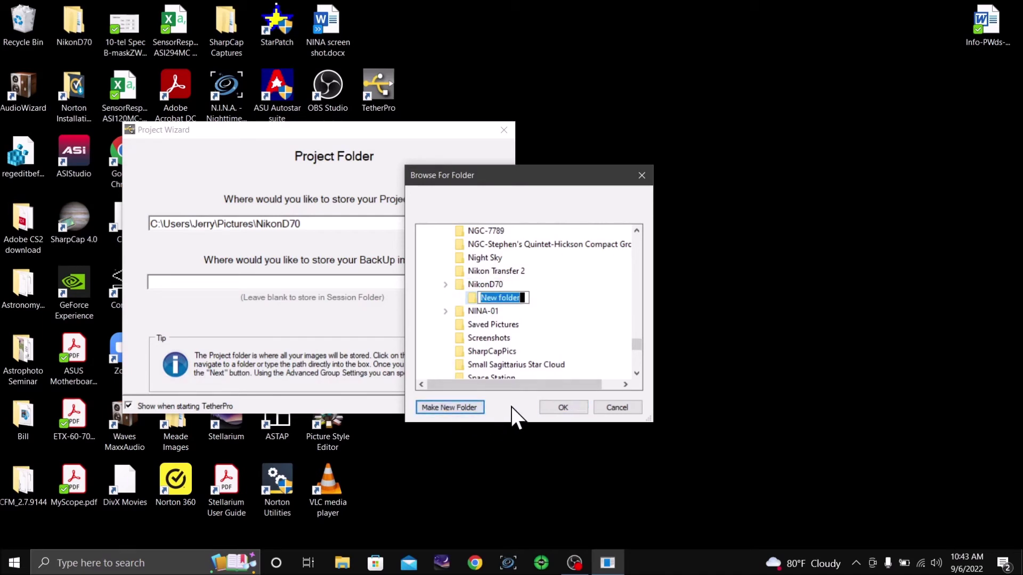
text(Backup)
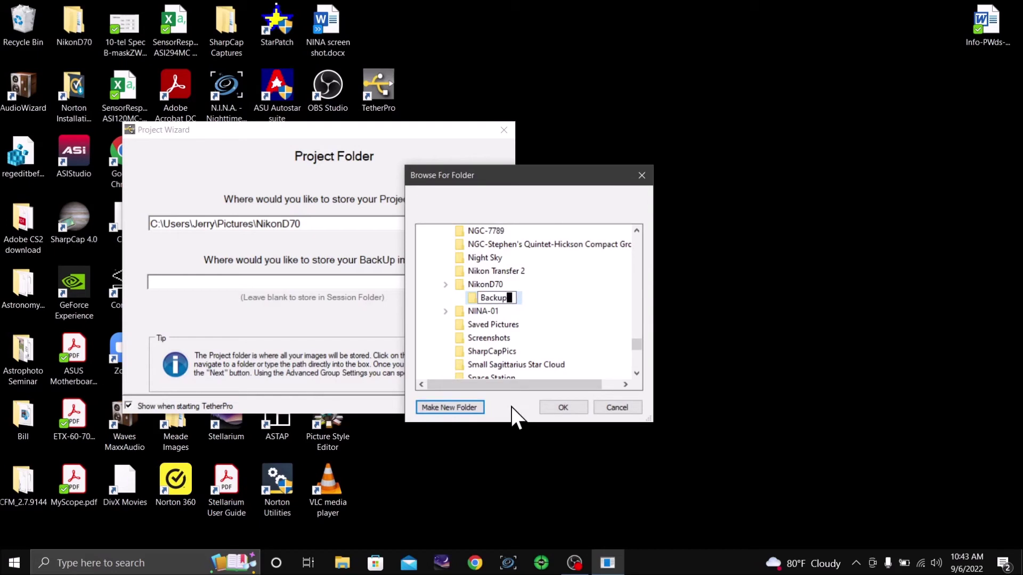
key(Return)
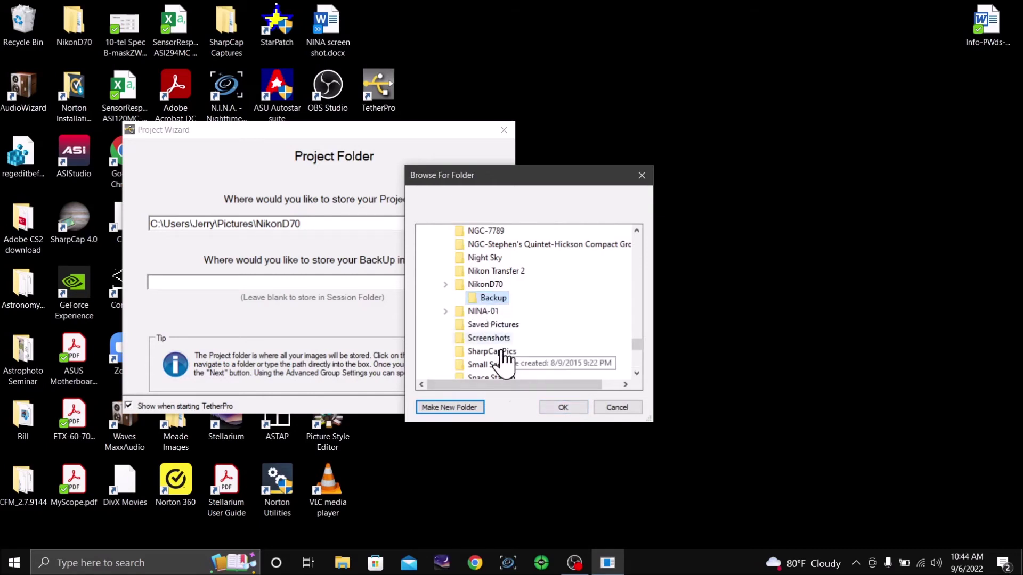
click(566, 410)
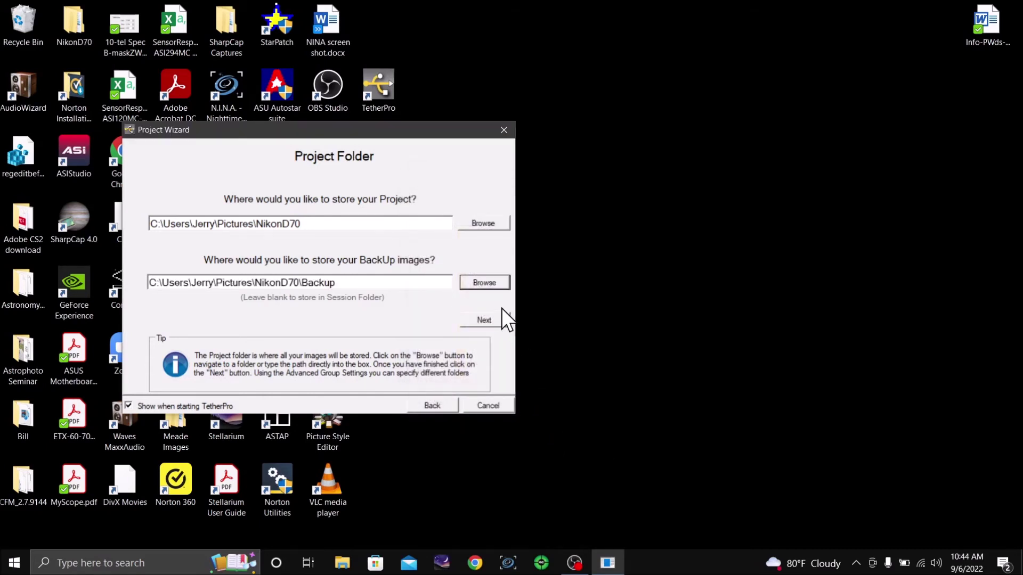
Step: Set Project Image Confirmation to Yes and advance to the Accepted Rule page
click(487, 324)
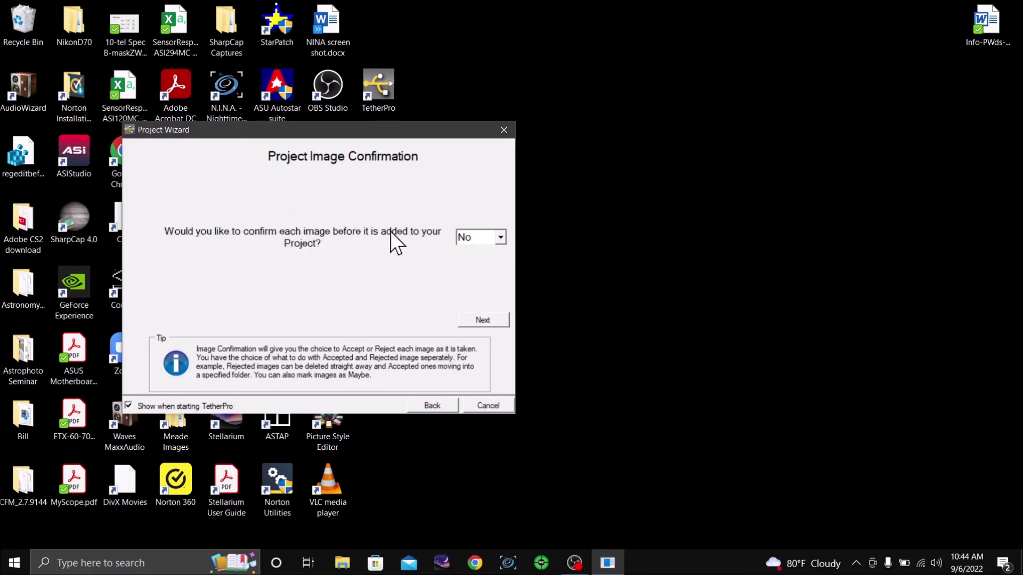
click(503, 238)
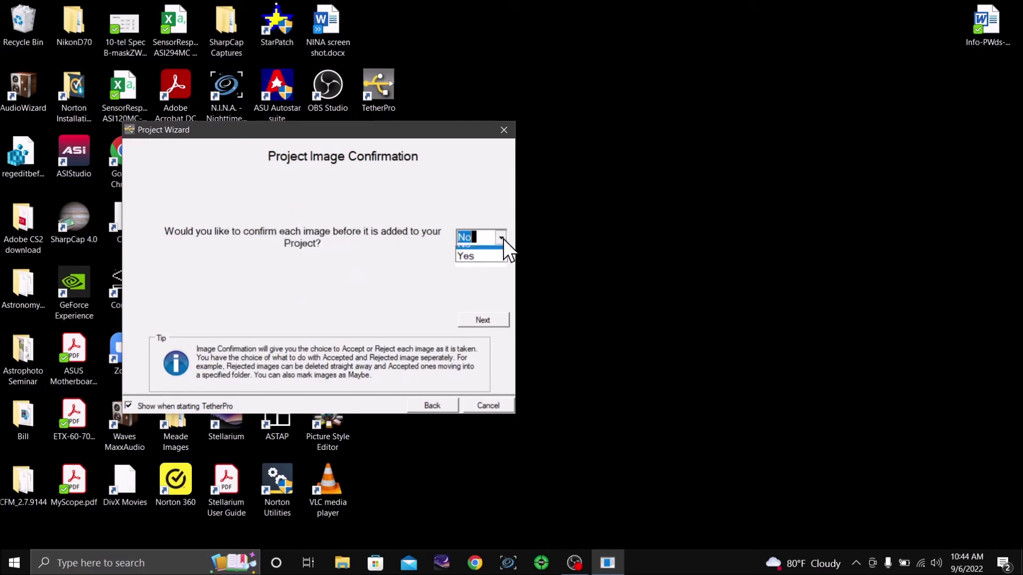
click(479, 267)
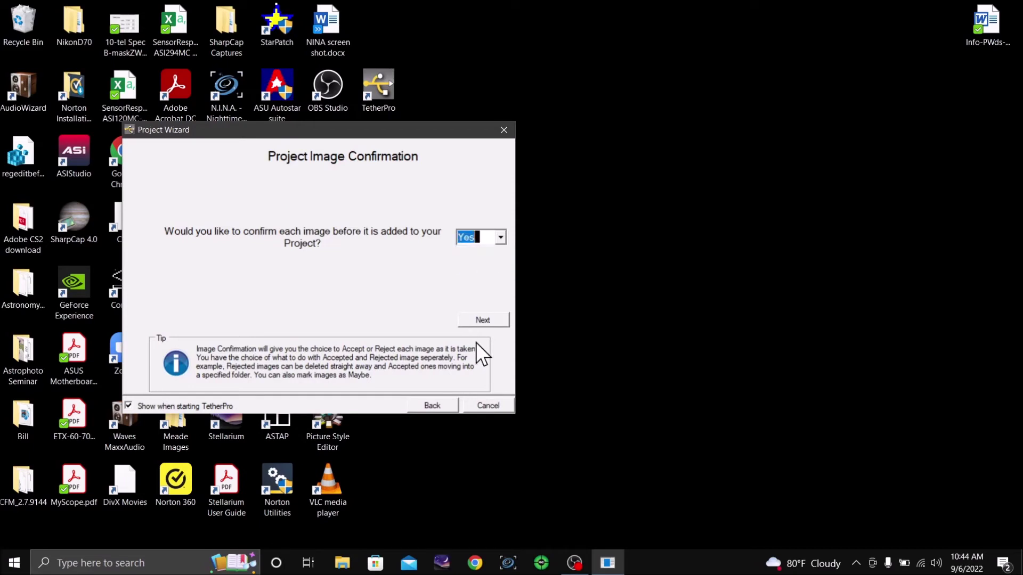
click(487, 321)
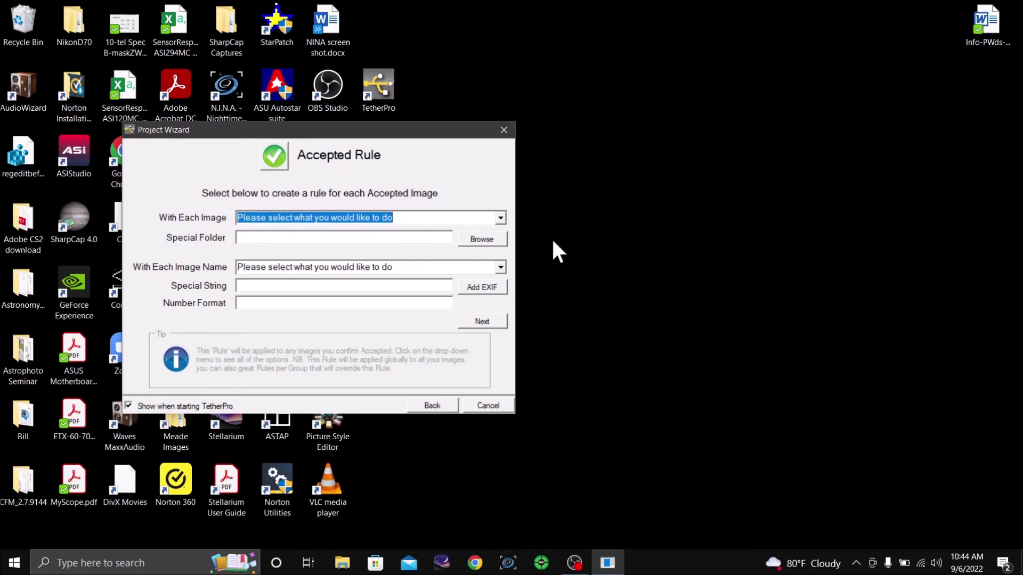
Step: Have accepted images moved to the special folder Pictures\NikonD70
click(501, 216)
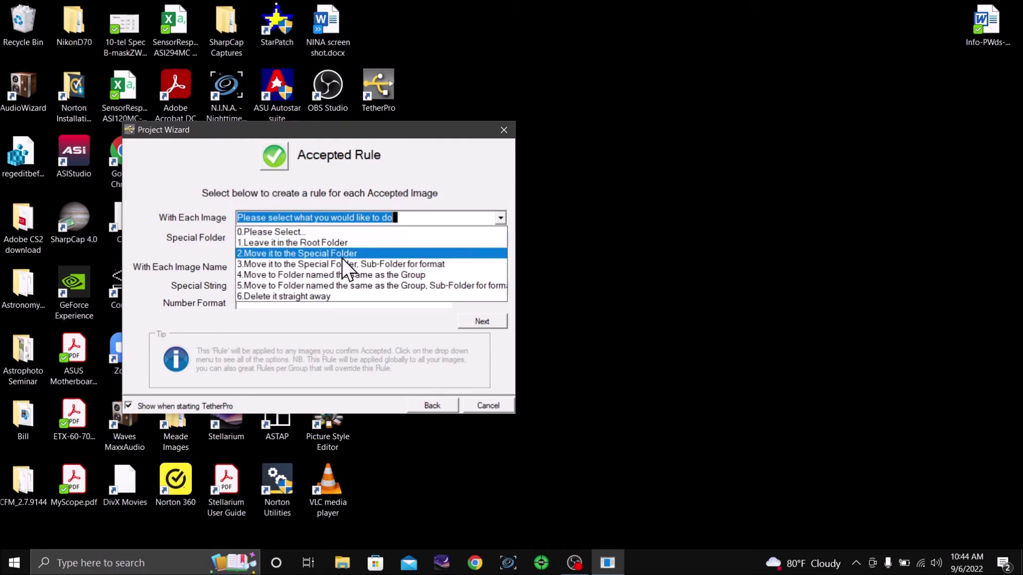
click(327, 256)
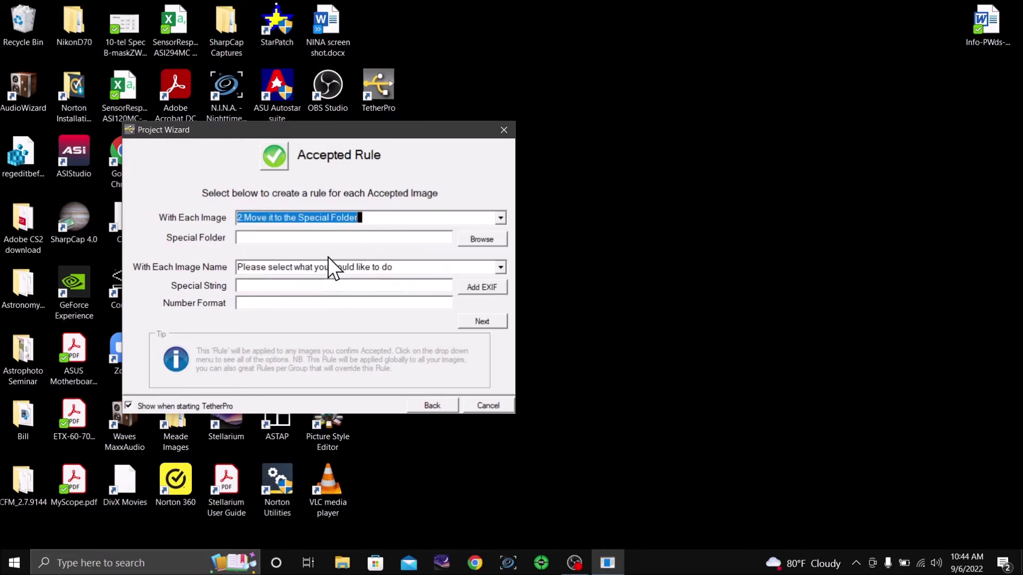
click(491, 243)
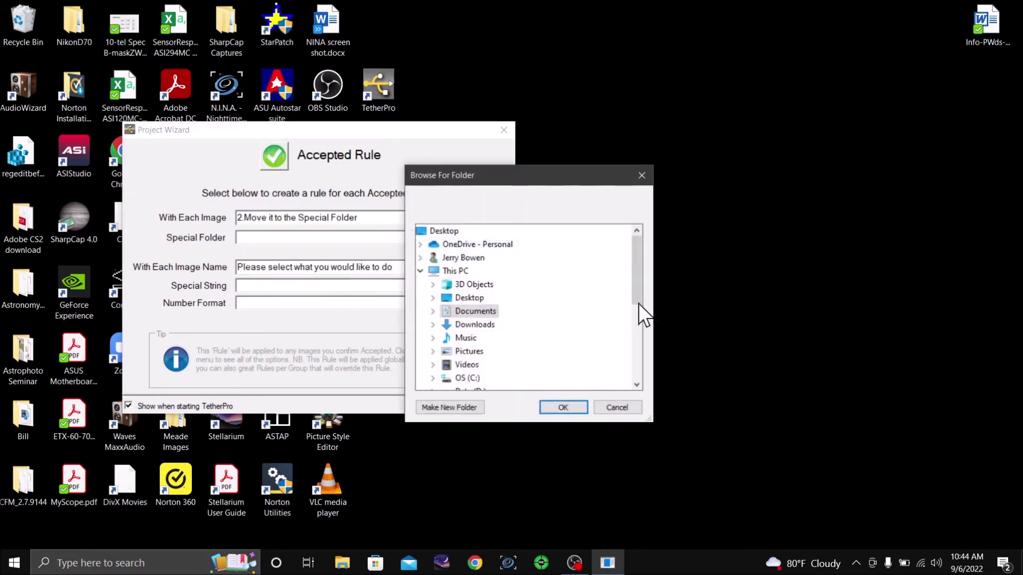
drag(641, 264, 652, 292)
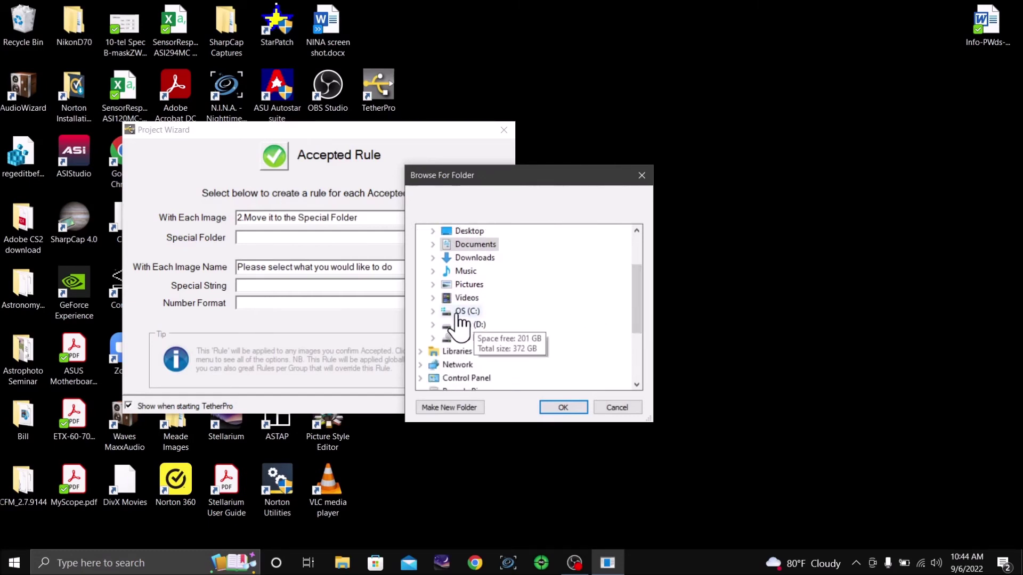
click(434, 285)
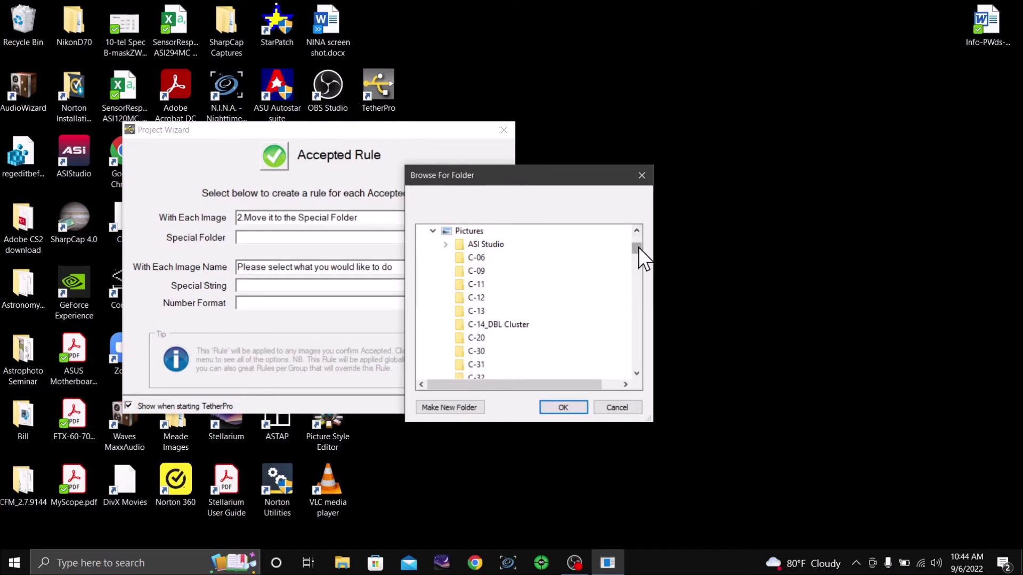
drag(638, 248, 534, 344)
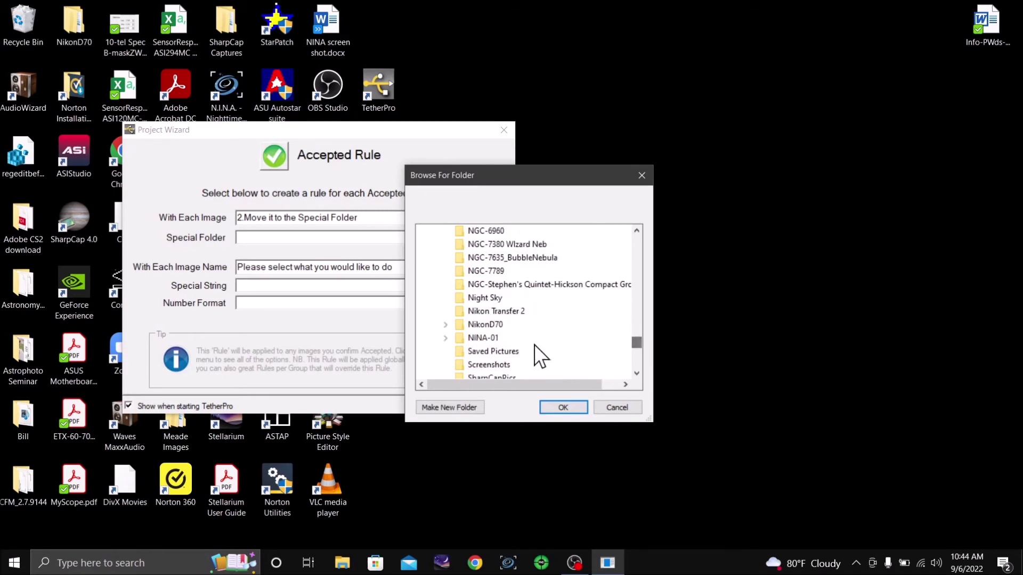
click(443, 326)
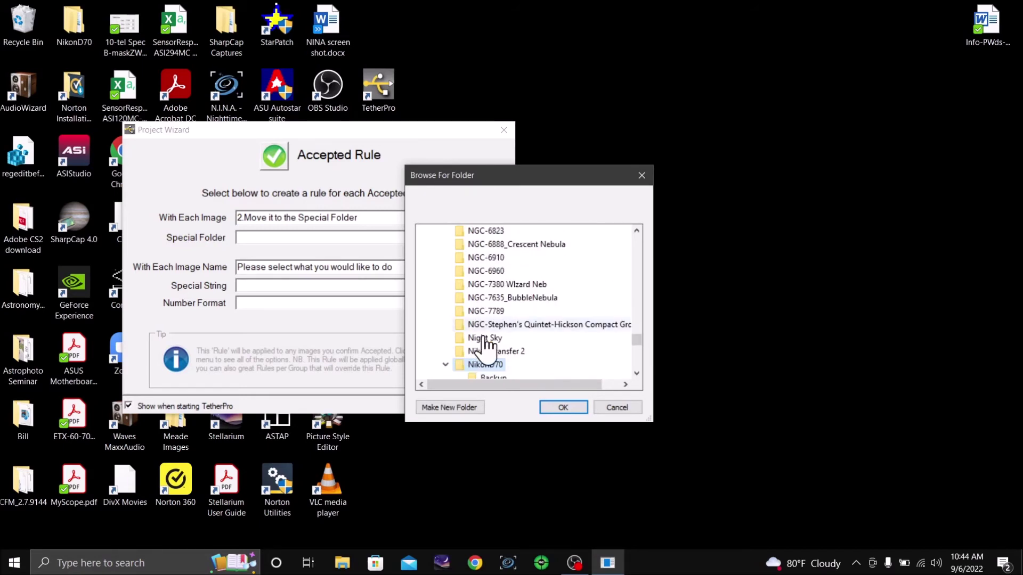
click(561, 412)
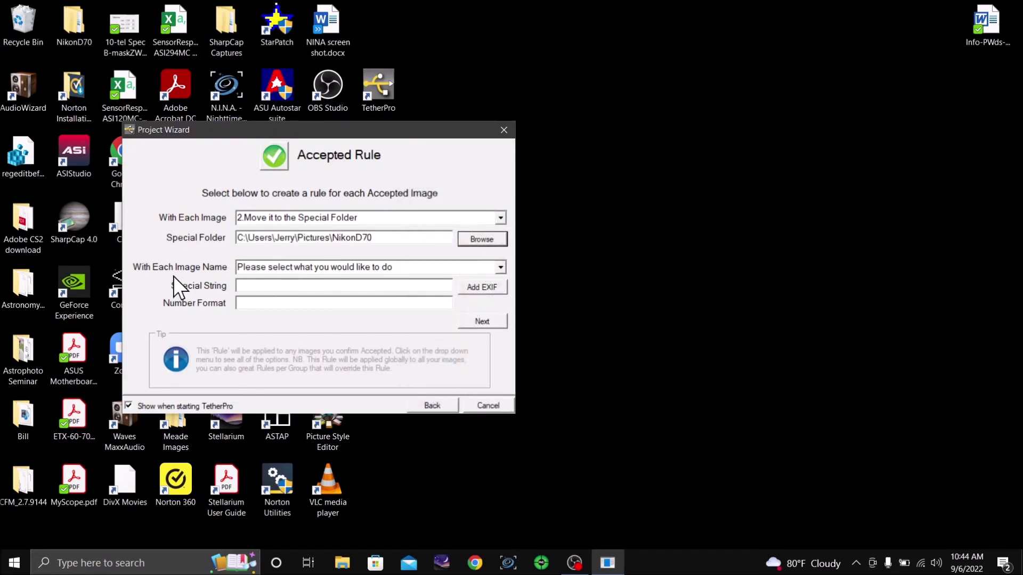
Step: Keep accepted images' names as '1.Leave it as Original' and advance to the Rejected Rule
click(500, 266)
click(296, 291)
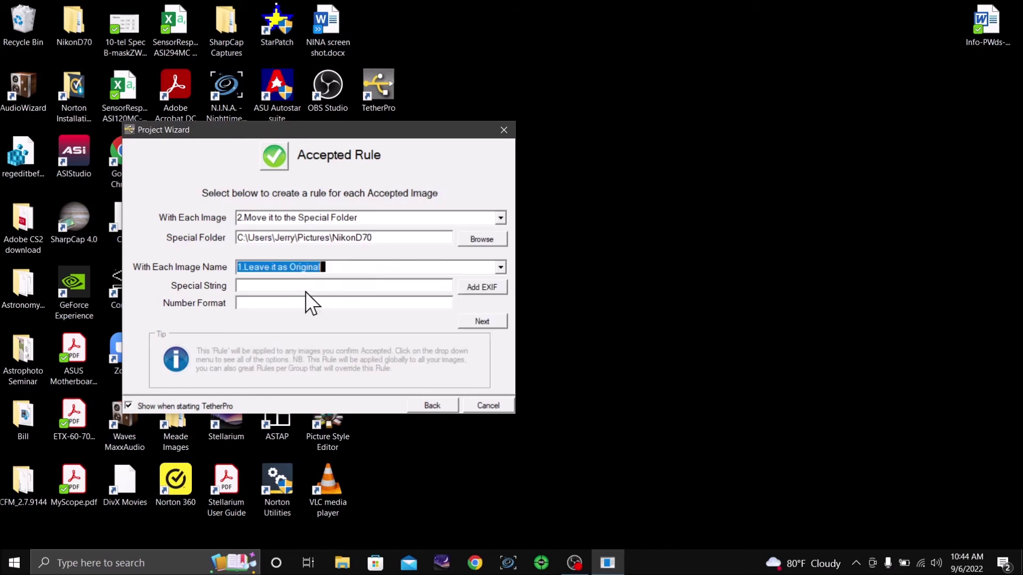
click(487, 322)
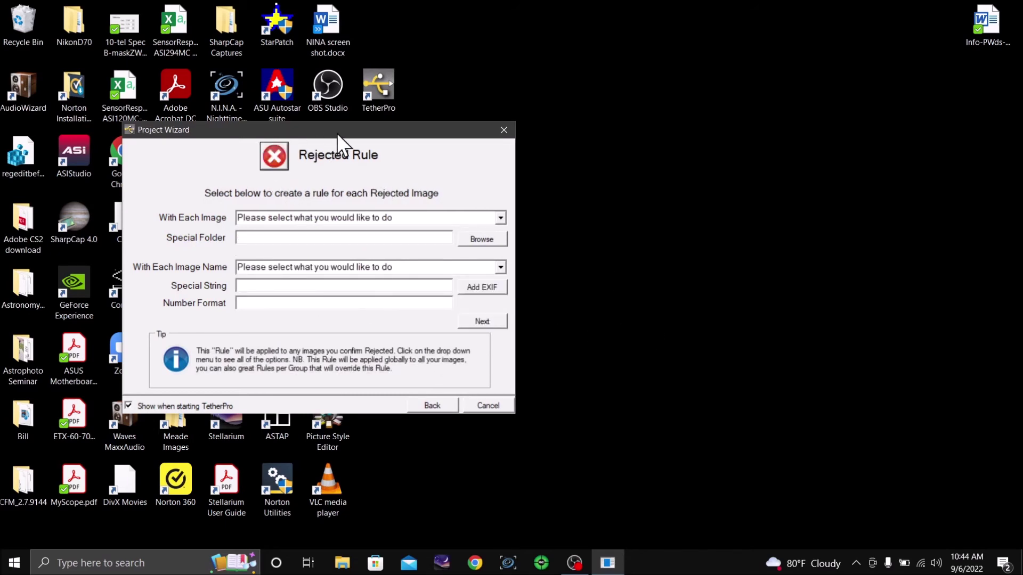
Step: Set rejected images to '6.Delete it straight away', leaving their names original
click(501, 218)
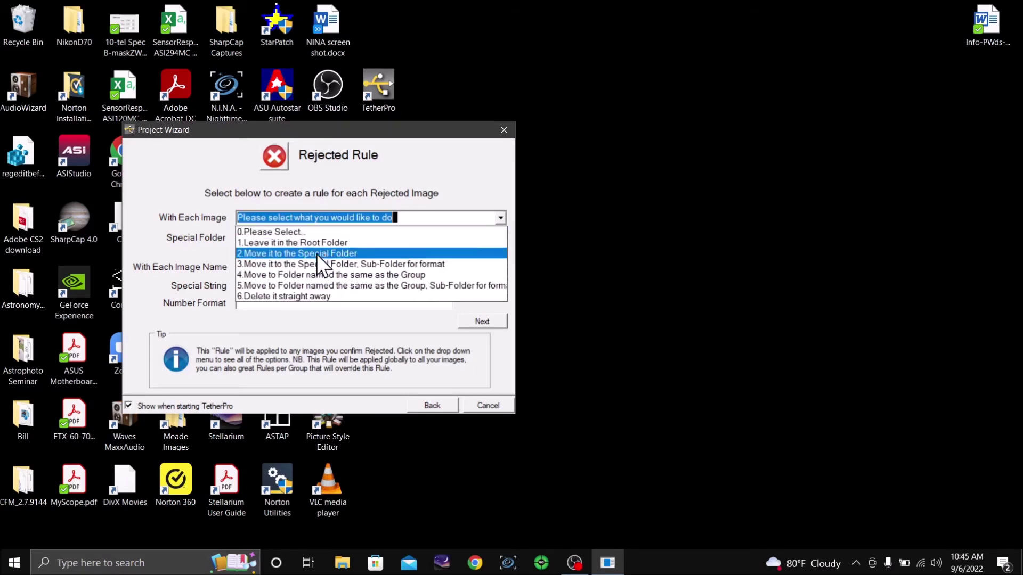
click(286, 298)
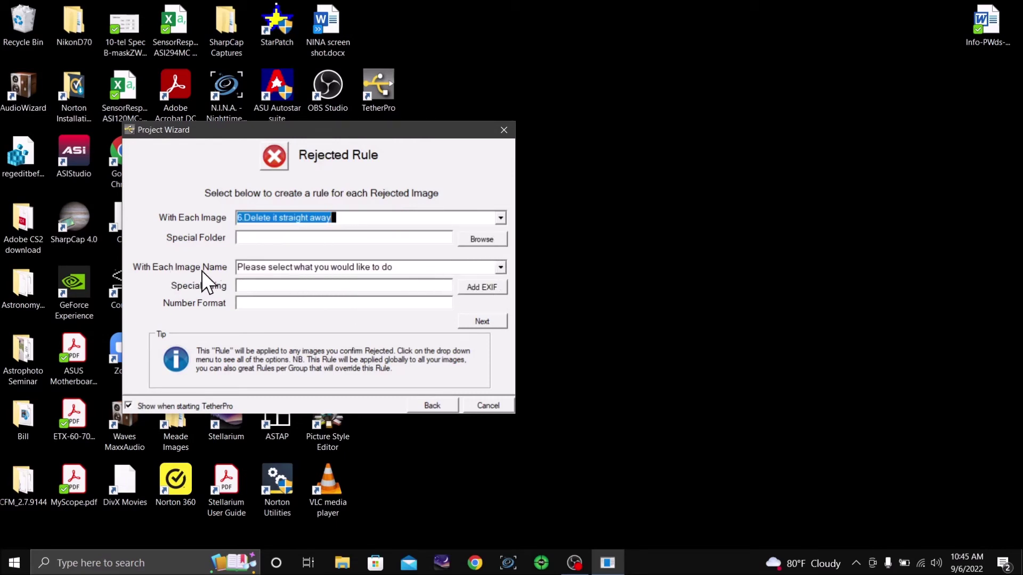
click(501, 268)
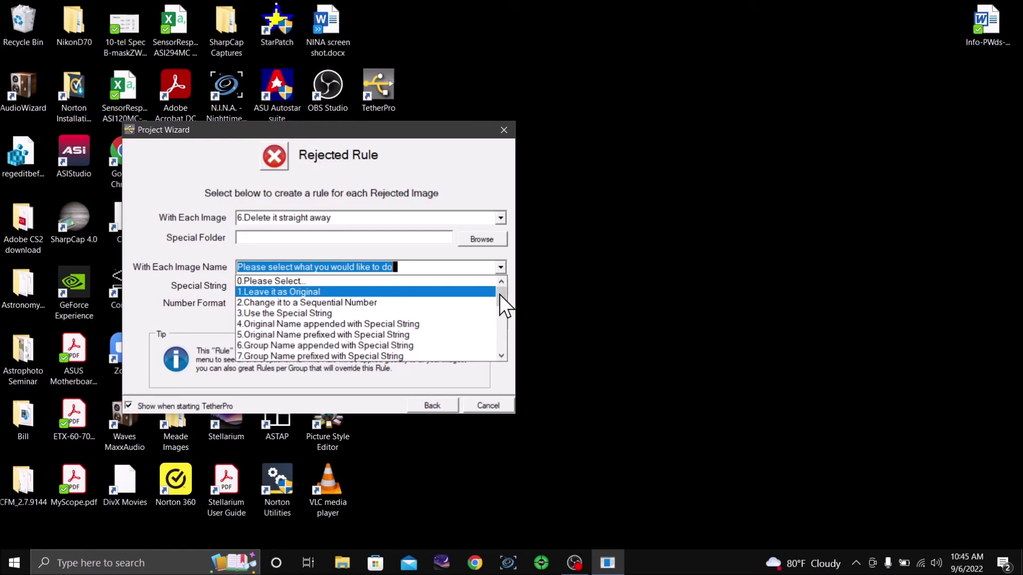
click(284, 296)
Step: Set the Maybe rule to move images to the Pictures > NikonD70 special folder
click(487, 322)
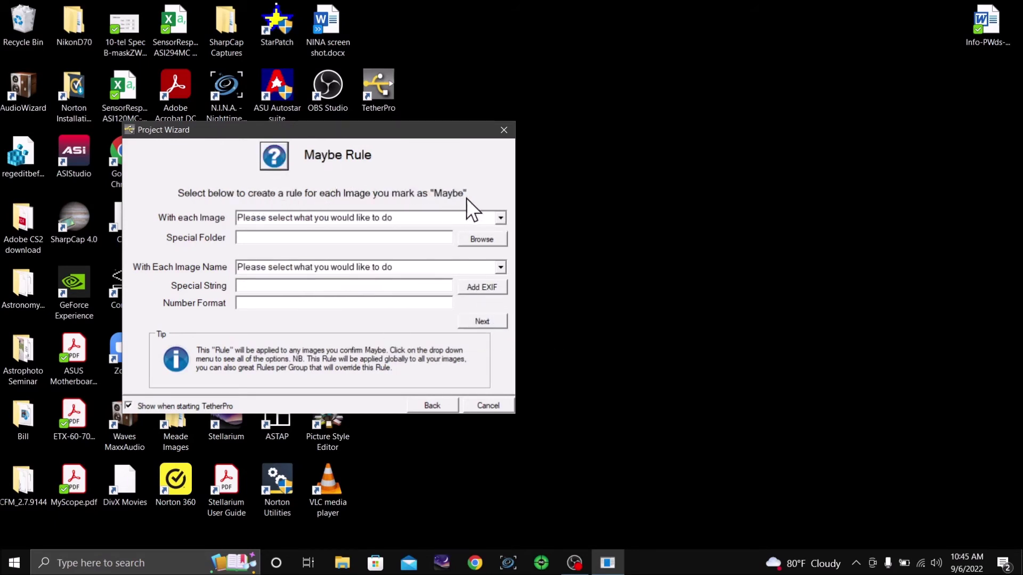
click(501, 218)
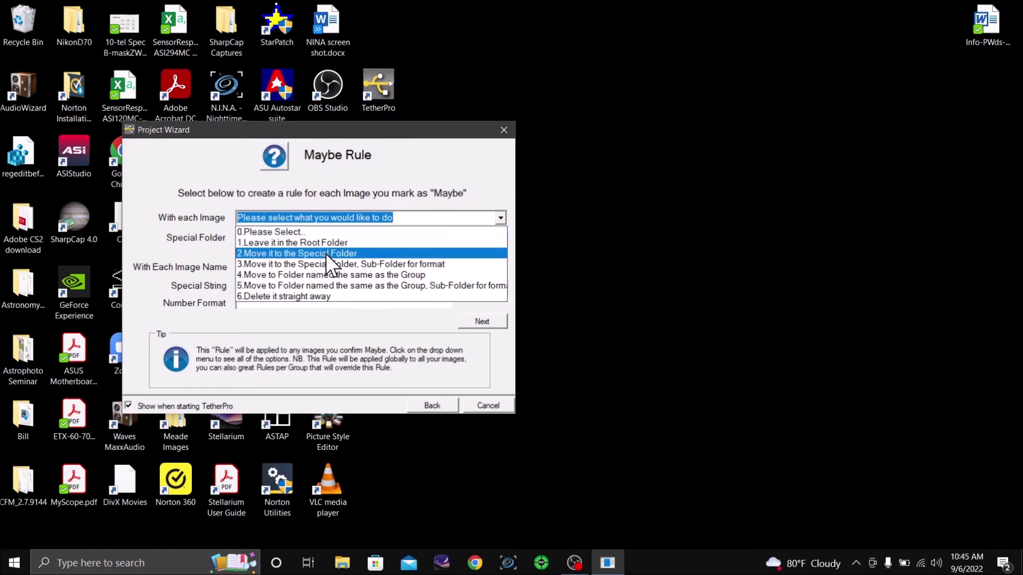
click(325, 254)
click(496, 241)
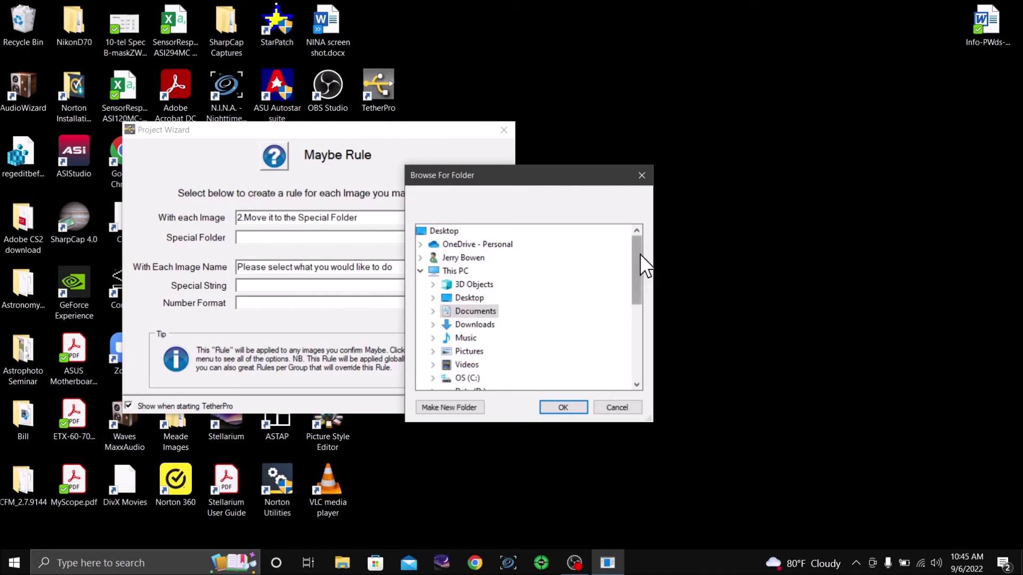
drag(641, 256, 658, 330)
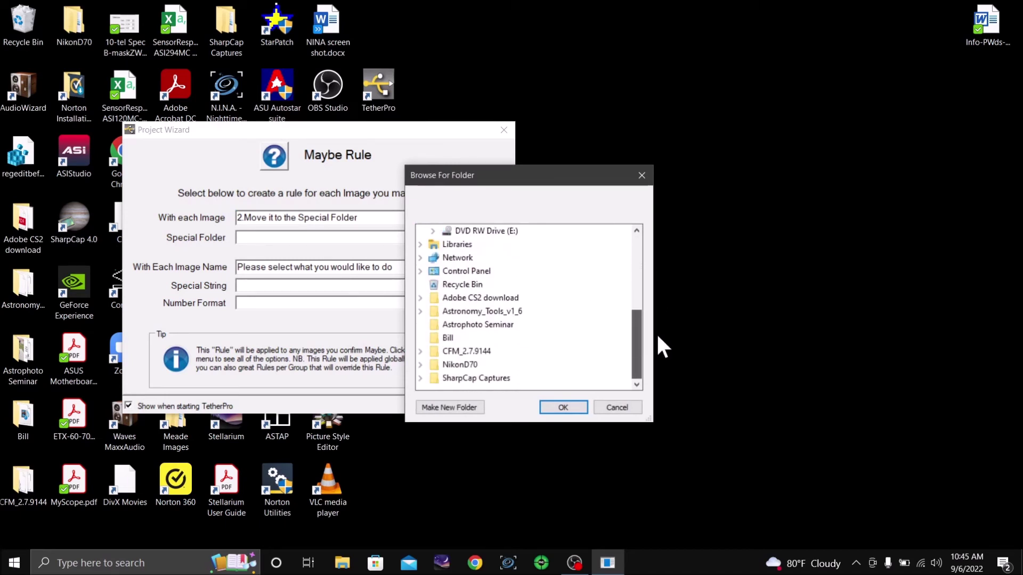
drag(659, 337, 647, 292)
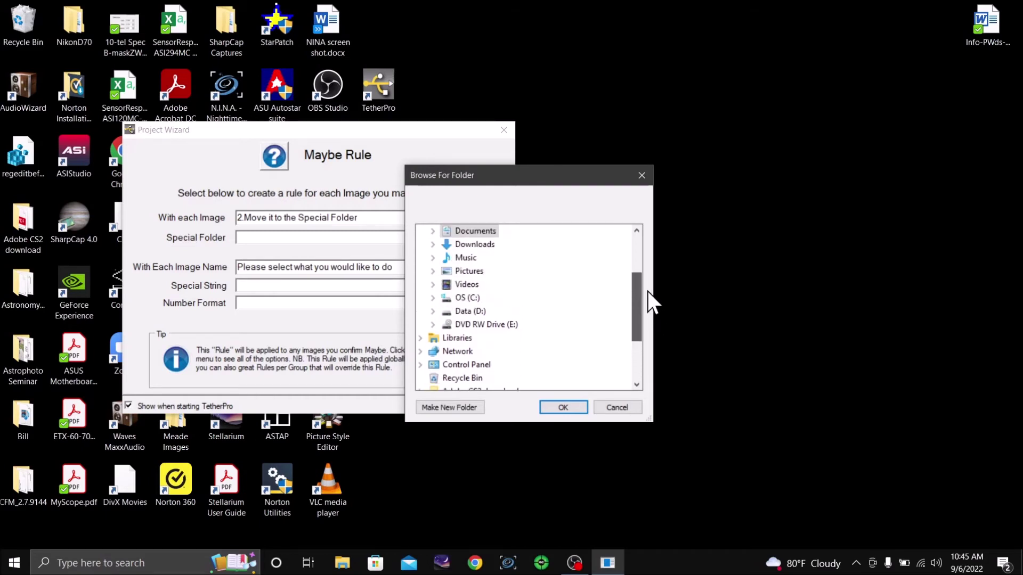
click(431, 270)
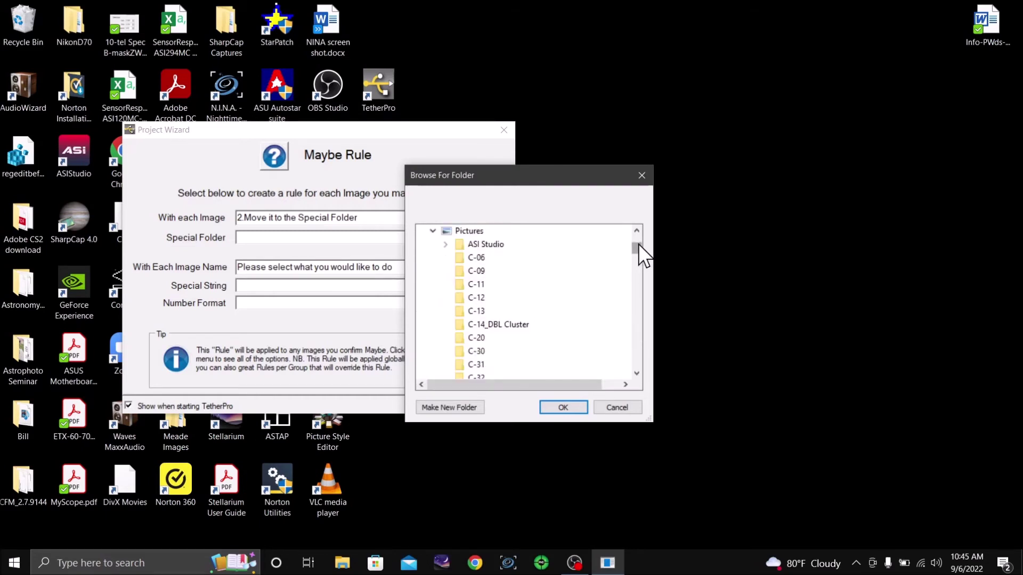
drag(639, 244, 657, 347)
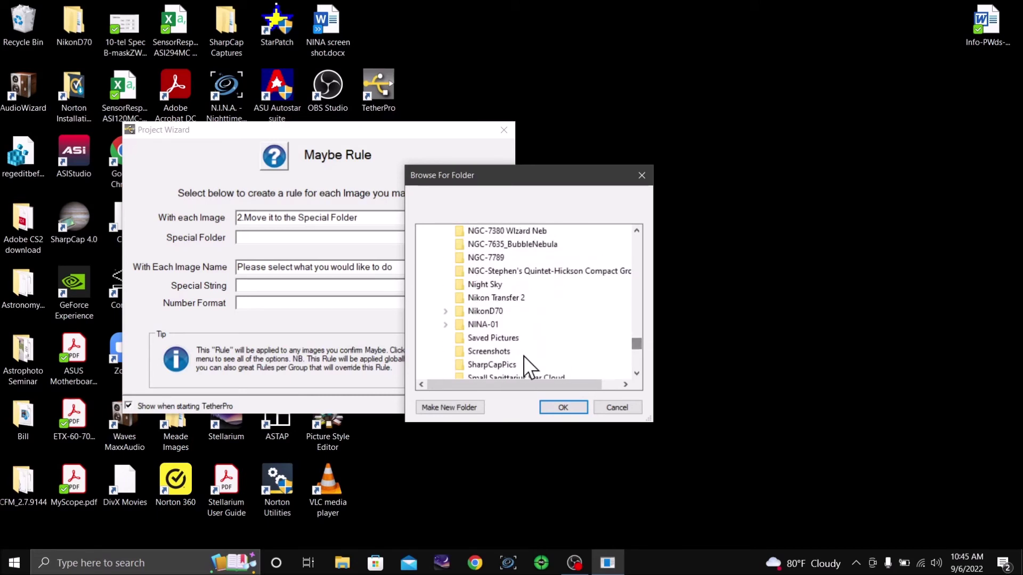
click(479, 312)
click(563, 407)
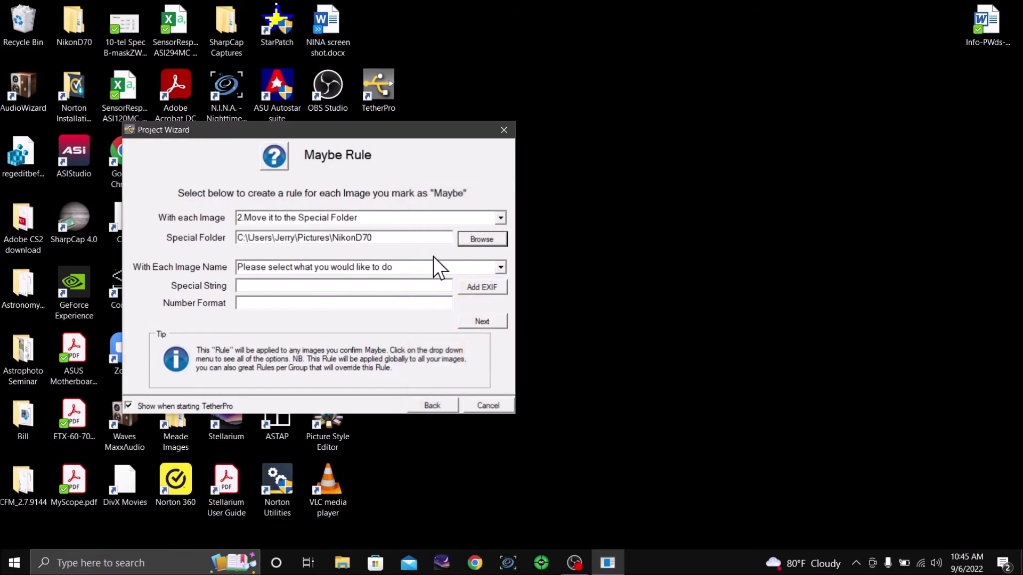
Step: Keep Maybe image names as '1.Leave it as Original' and continue to the Group List
click(501, 267)
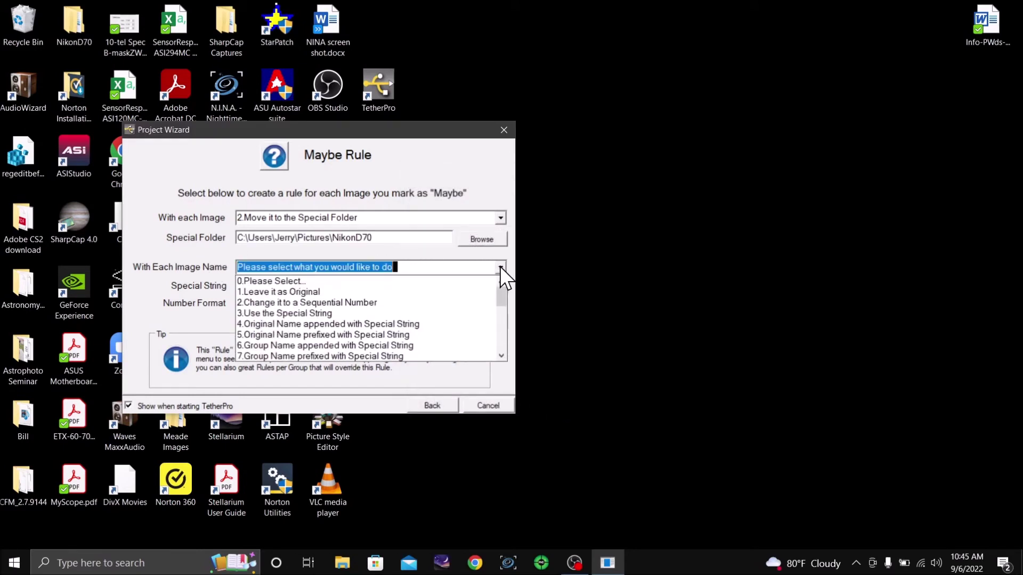
click(274, 289)
click(483, 320)
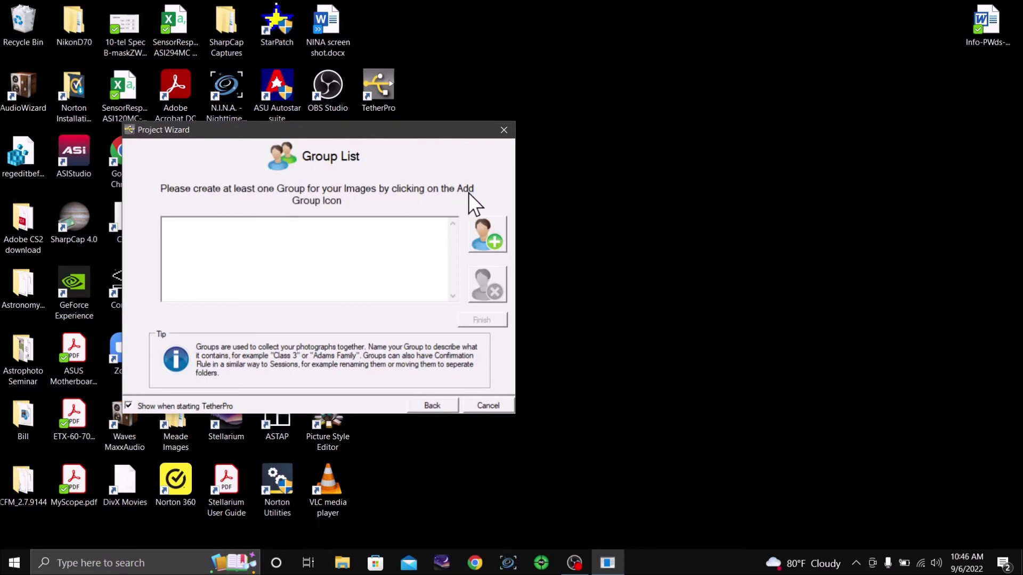
Step: Add a group named AstroPics with its Group Rule left at No
click(496, 230)
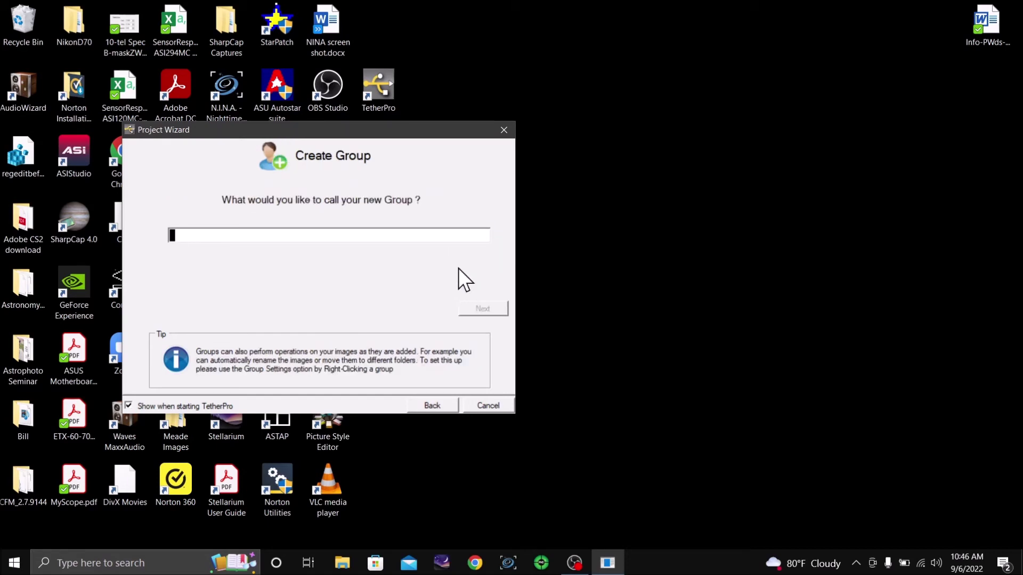
text(AstroPics)
click(484, 311)
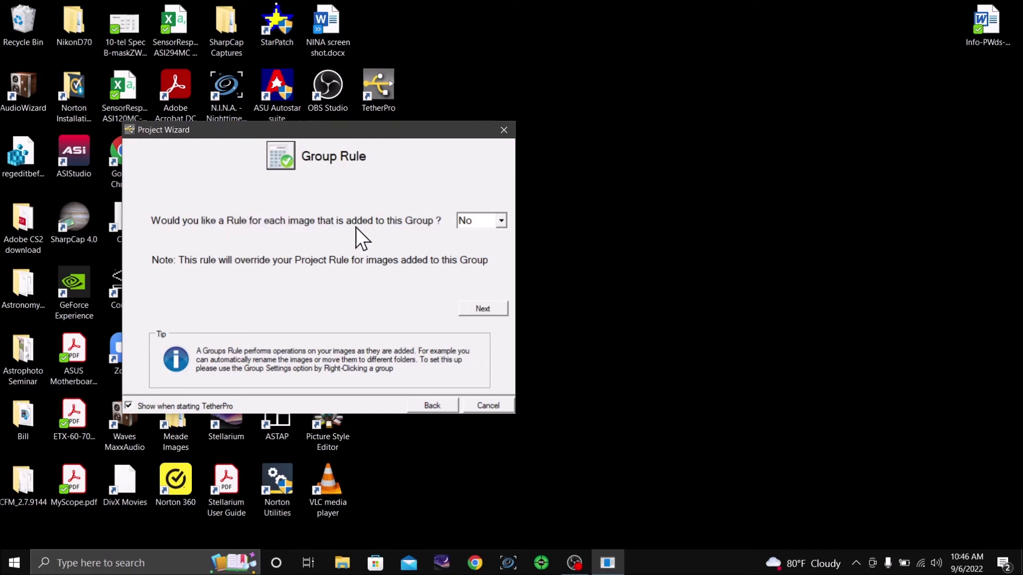
click(505, 220)
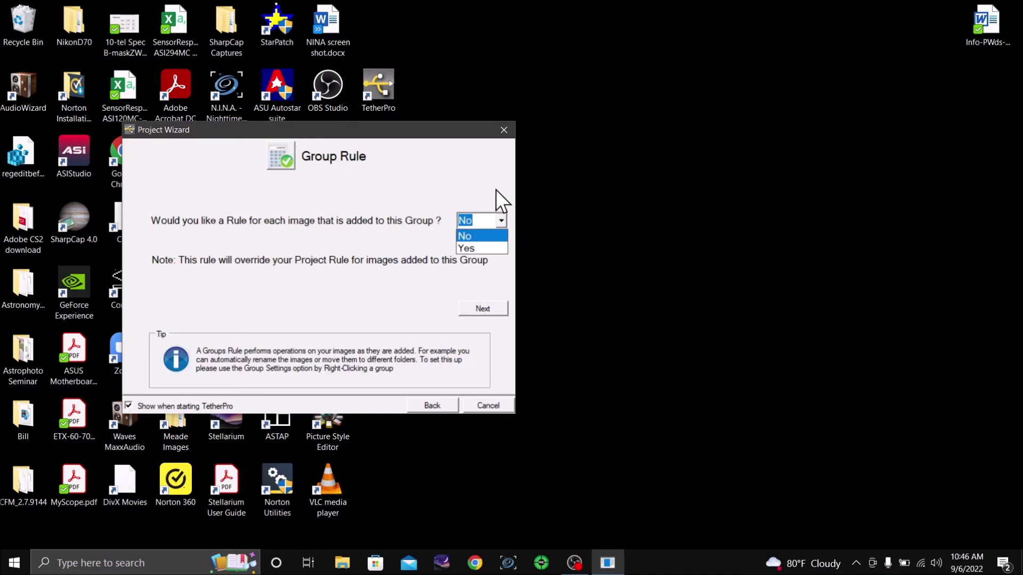
click(440, 213)
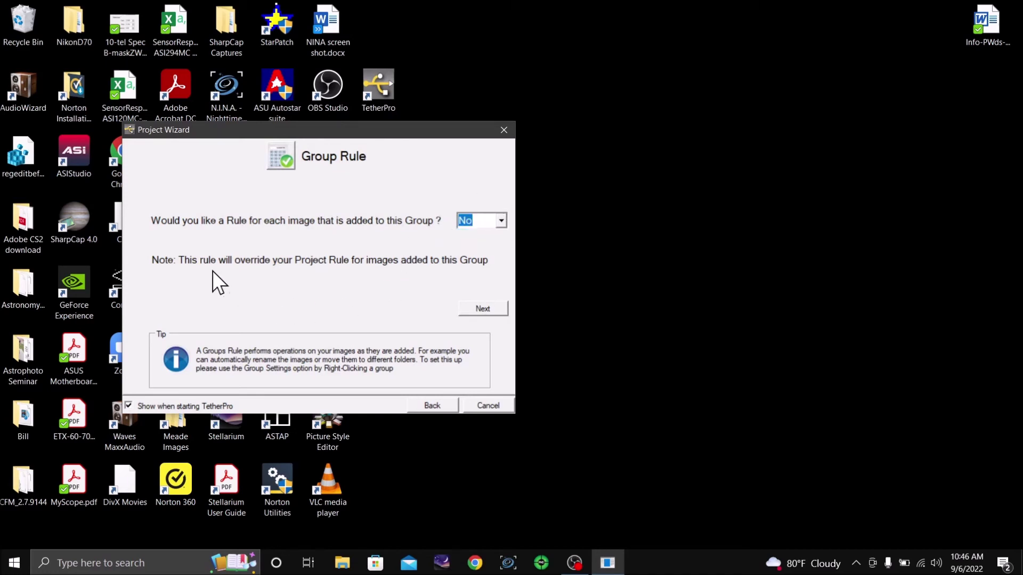
click(485, 310)
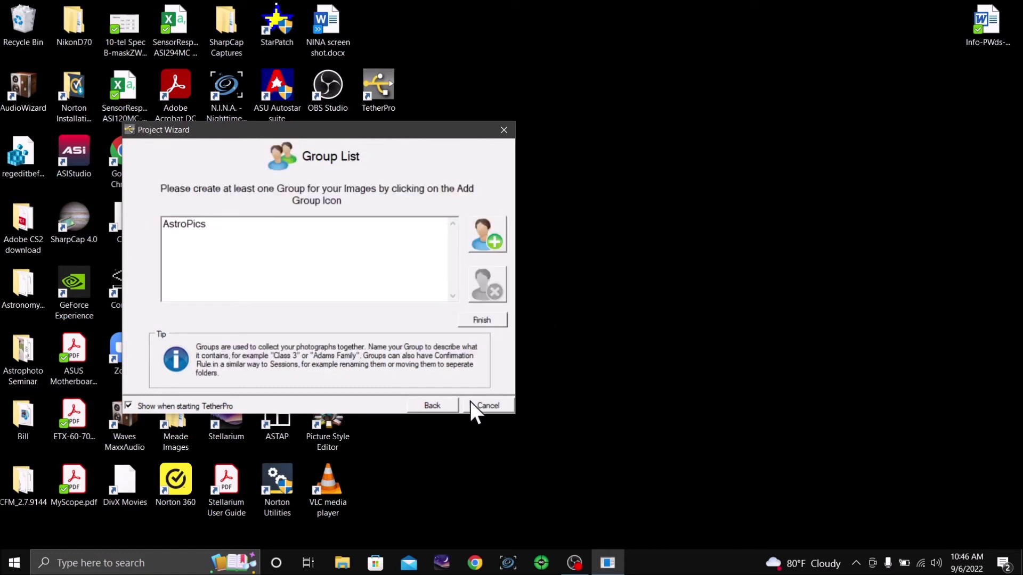
Step: Finish the project wizard and connect the Nikon D70, showing 2 sec, f14, ISO 800
click(490, 320)
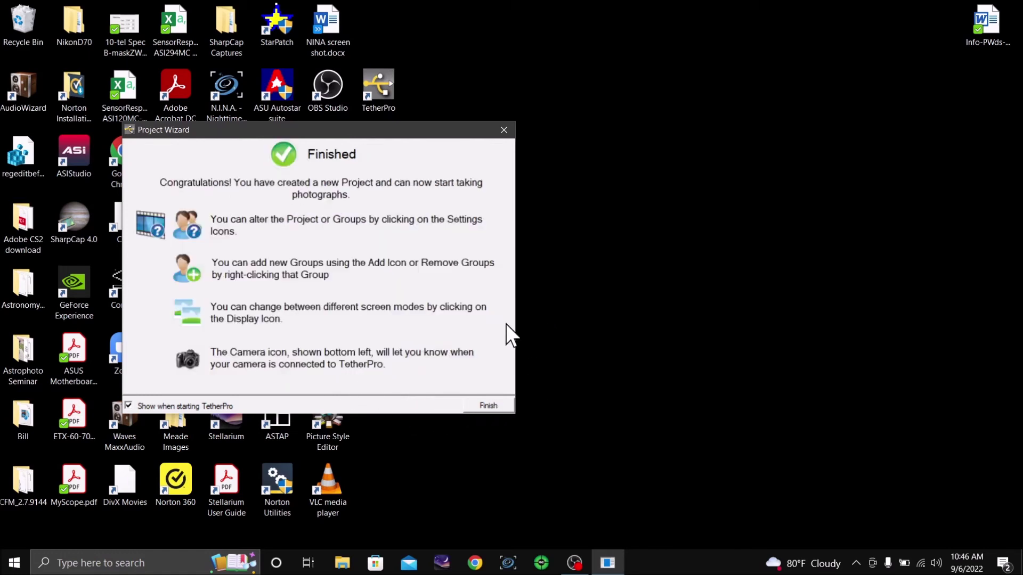
click(488, 406)
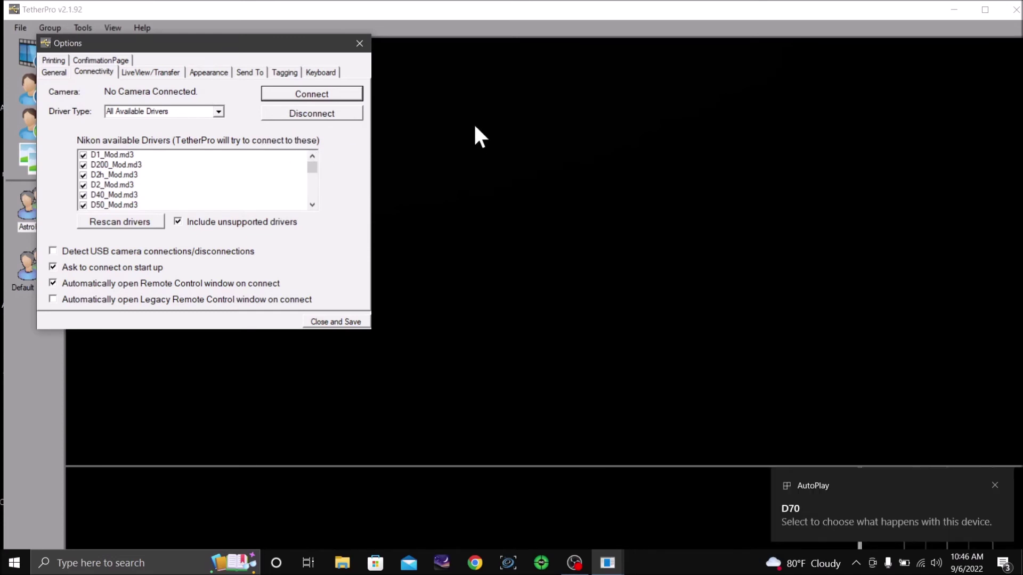
click(307, 96)
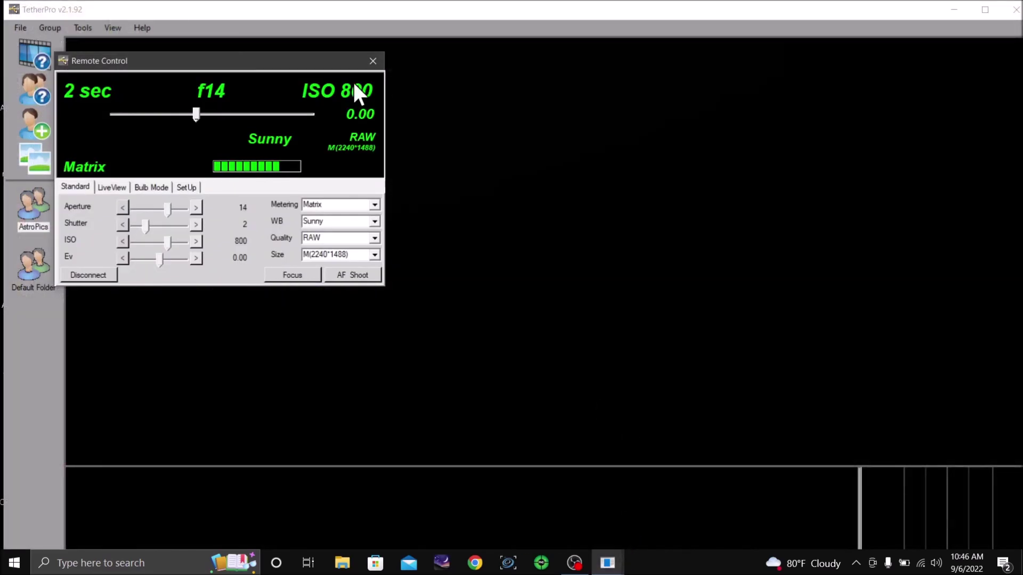
Step: Move the Remote Control window aside and show the Bulb Mode exposure settings
drag(191, 65, 817, 61)
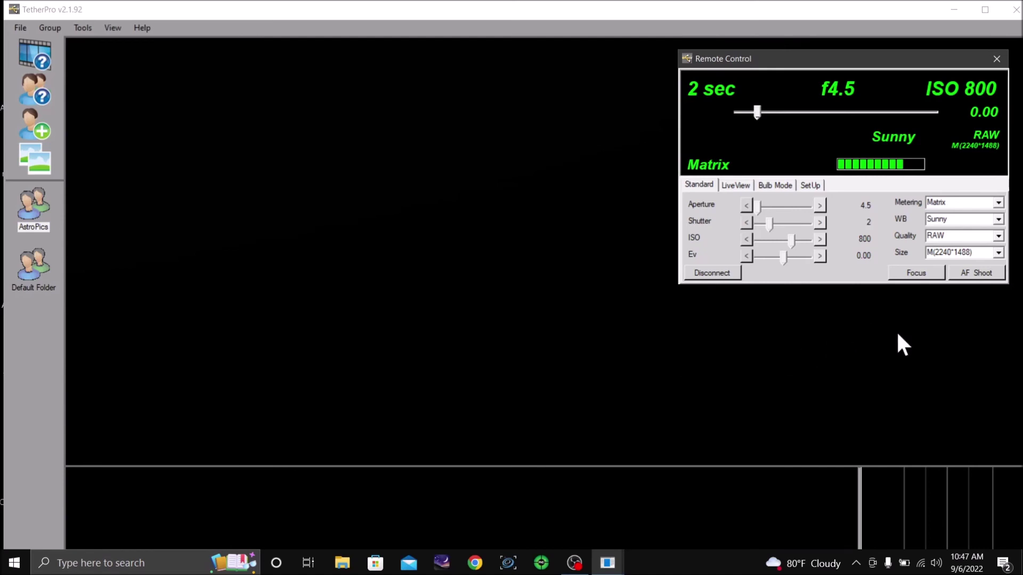
click(776, 185)
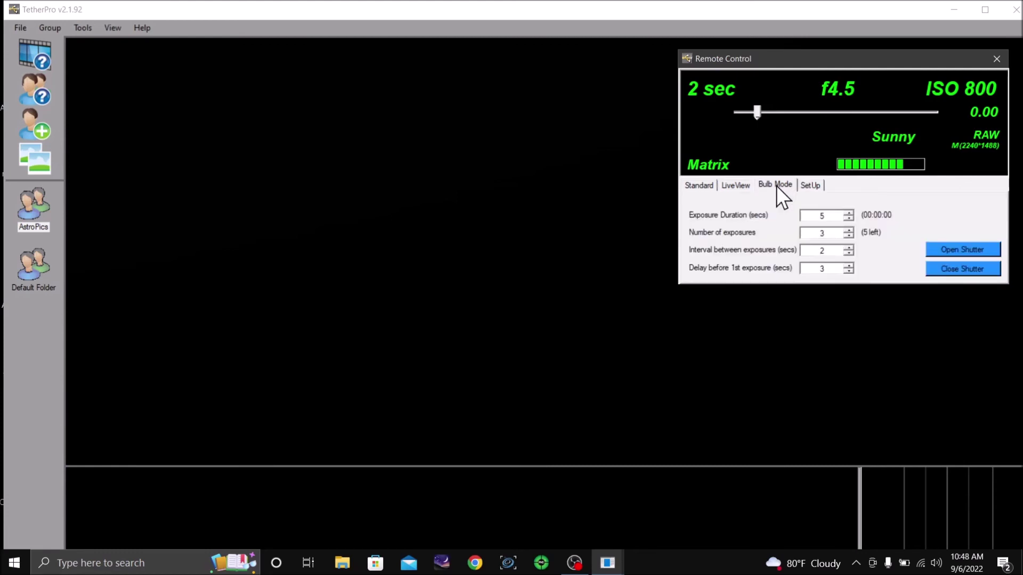
Step: Shoot a 2-second, 2-exposure bulb sequence of the painting, then reject the captured image
click(849, 219)
click(849, 219)
click(848, 235)
click(963, 250)
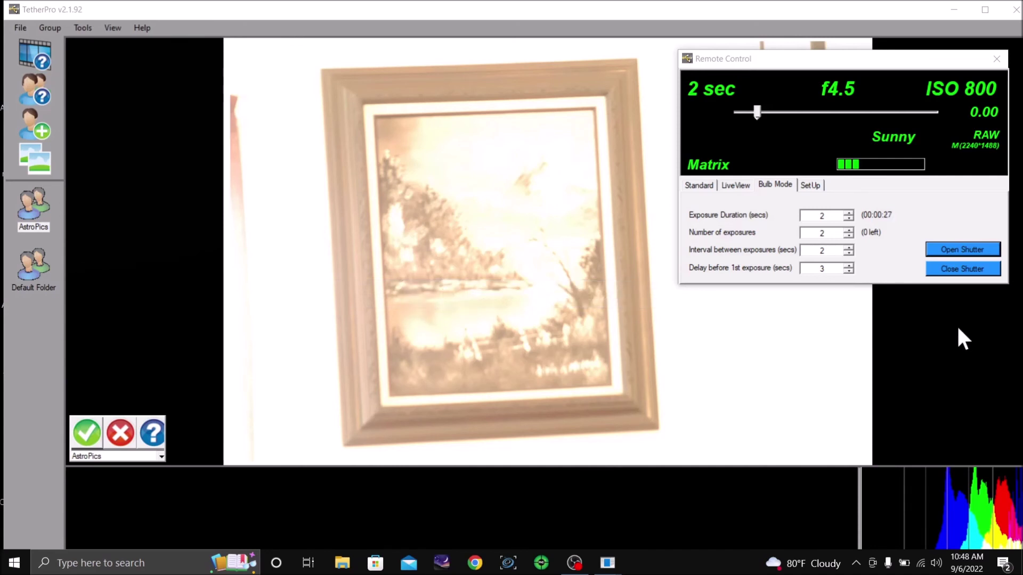
click(121, 433)
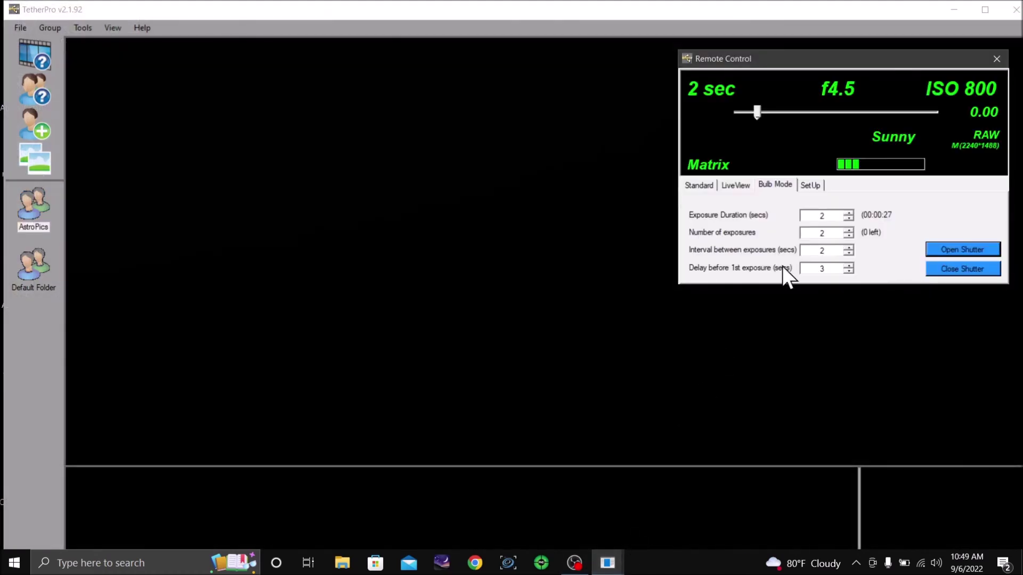
Step: Stop the aperture down to f10 on the Standard tab, then return to Bulb Mode
click(697, 185)
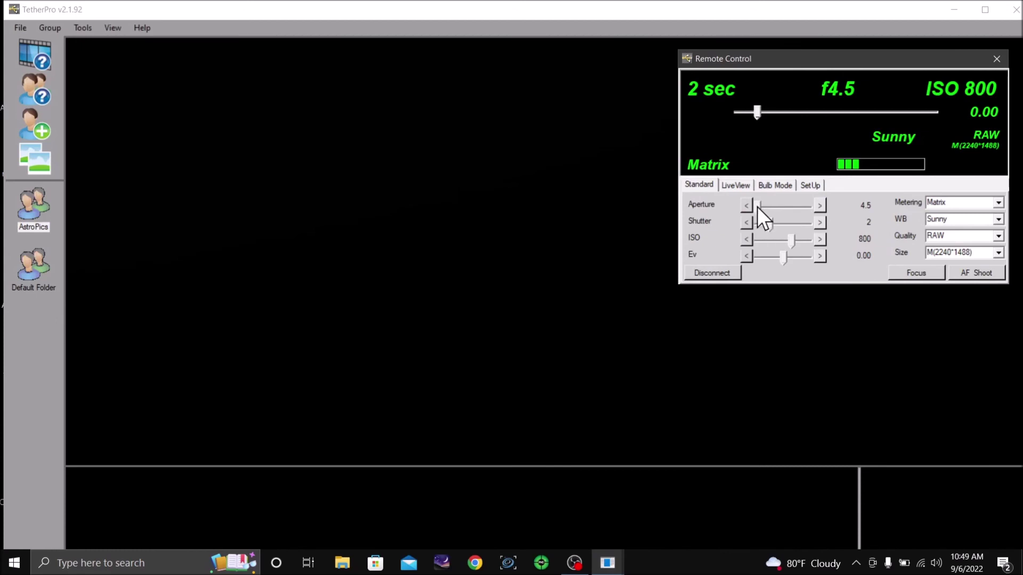
drag(757, 207, 782, 212)
click(779, 184)
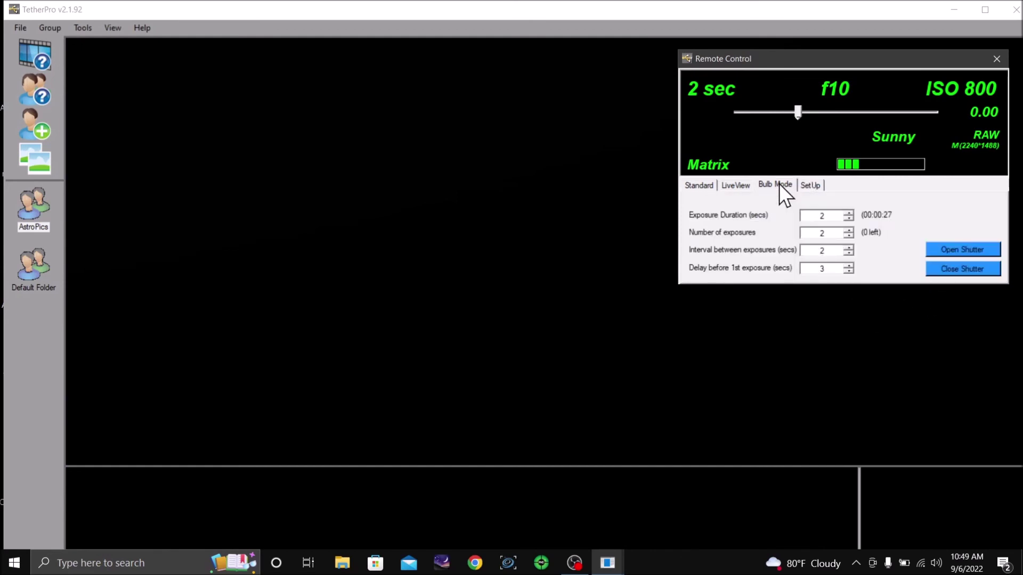
Step: Open the shutter for another 2-second, 2-exposure bulb series at f10
click(952, 253)
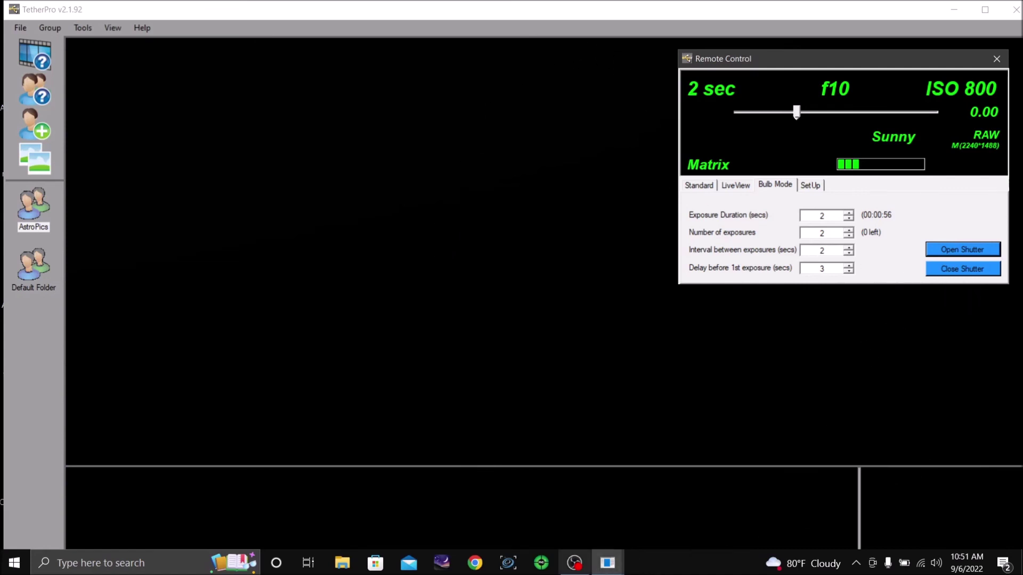
Step: Bring the OBS Studio window in front of TetherPro from the taskbar
mouse_move(573, 562)
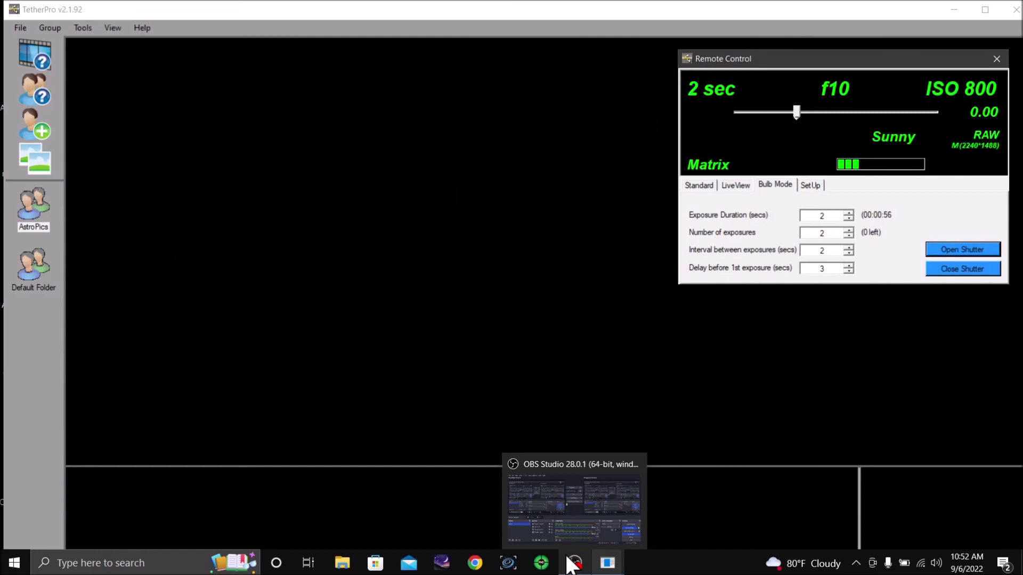
click(573, 564)
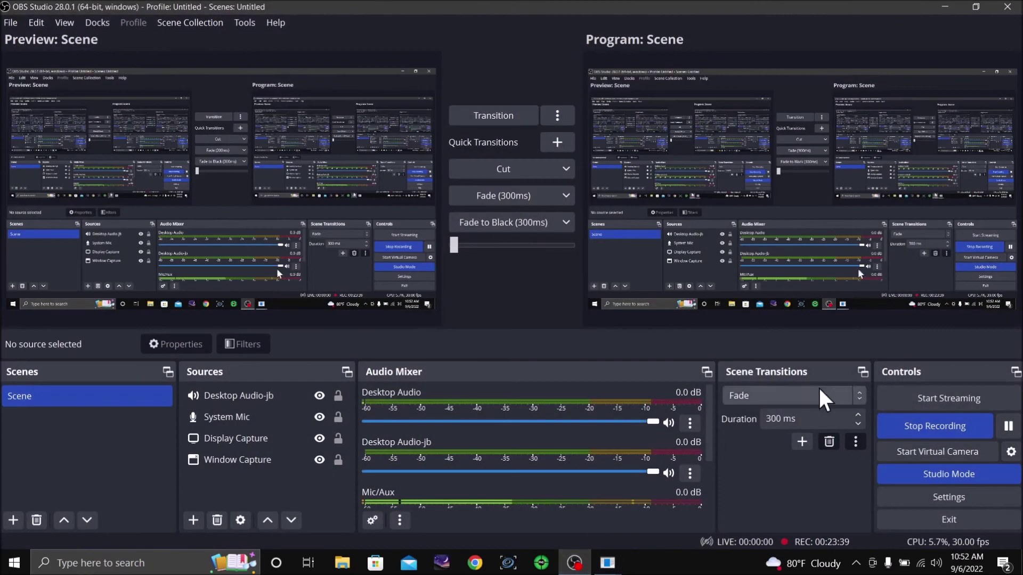